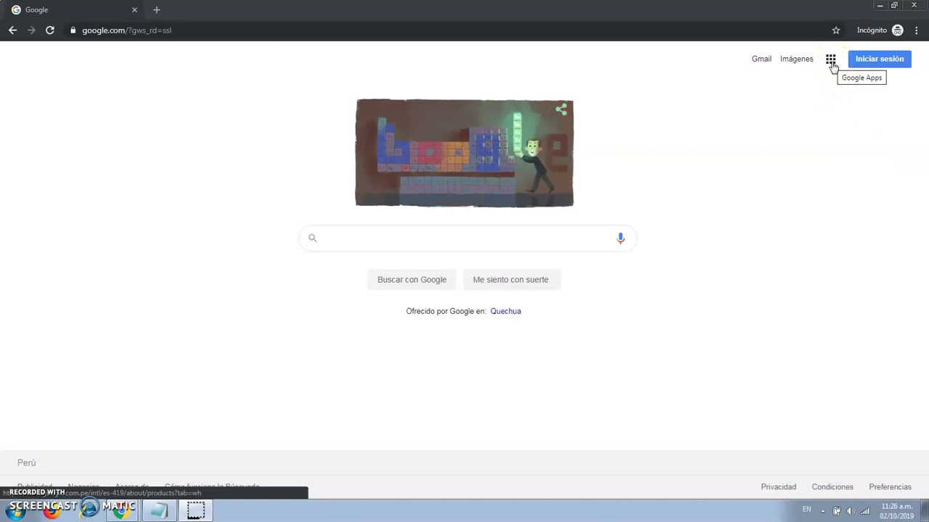
- Open Google Drive from the Google apps grid's expanded Más list
click(831, 61)
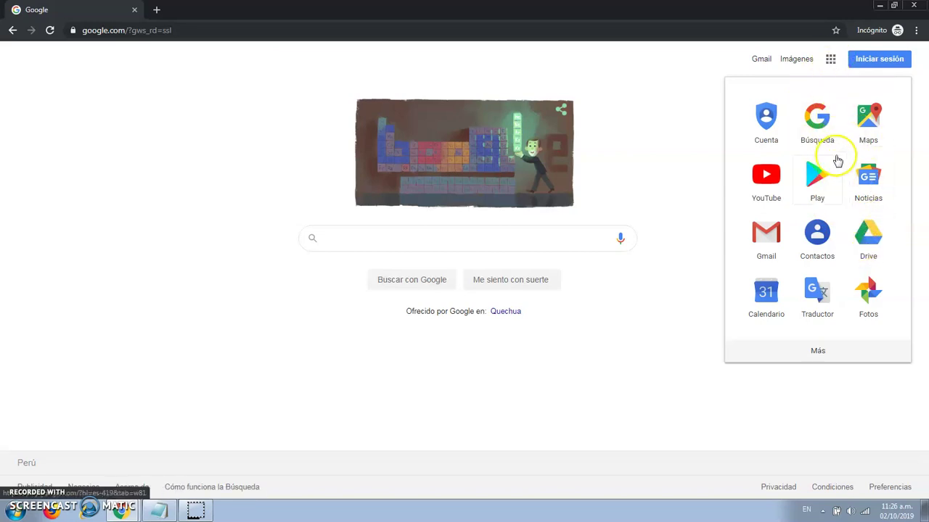
click(829, 352)
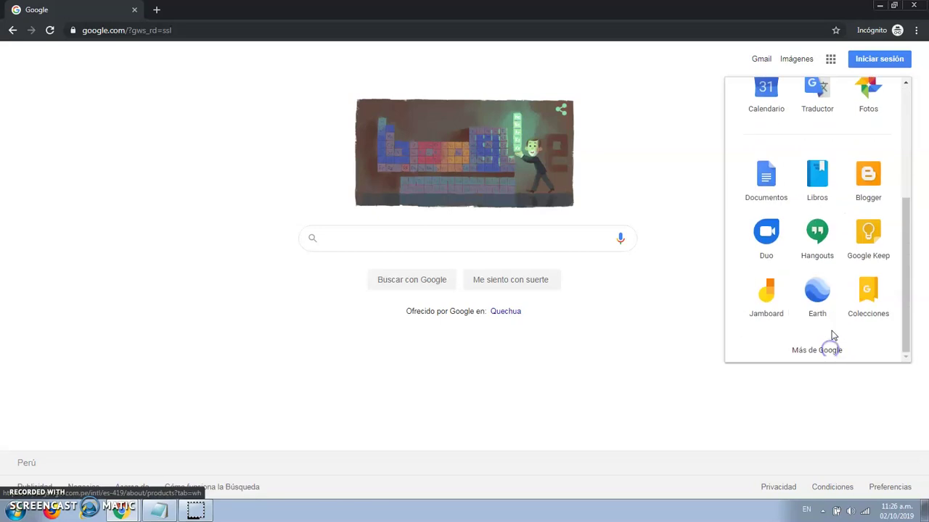
scroll(857, 307, up, 2)
scroll(858, 307, up, 1)
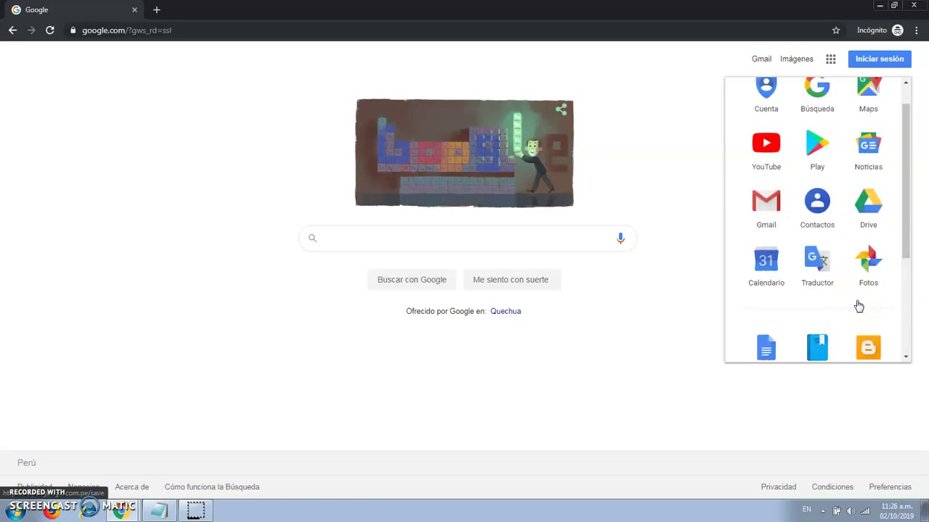
click(868, 209)
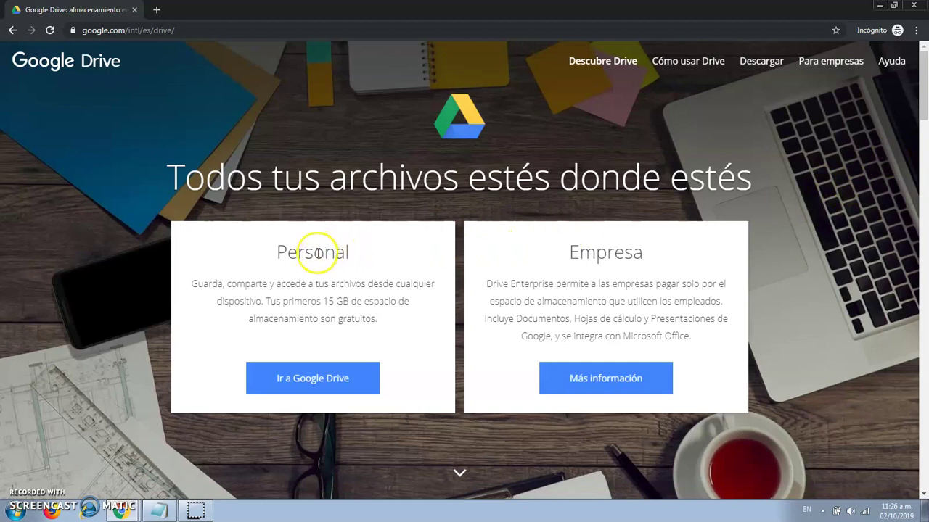
- Choose 'Ir a Google Drive' under Personal to reach the Drive sign-in page
click(330, 380)
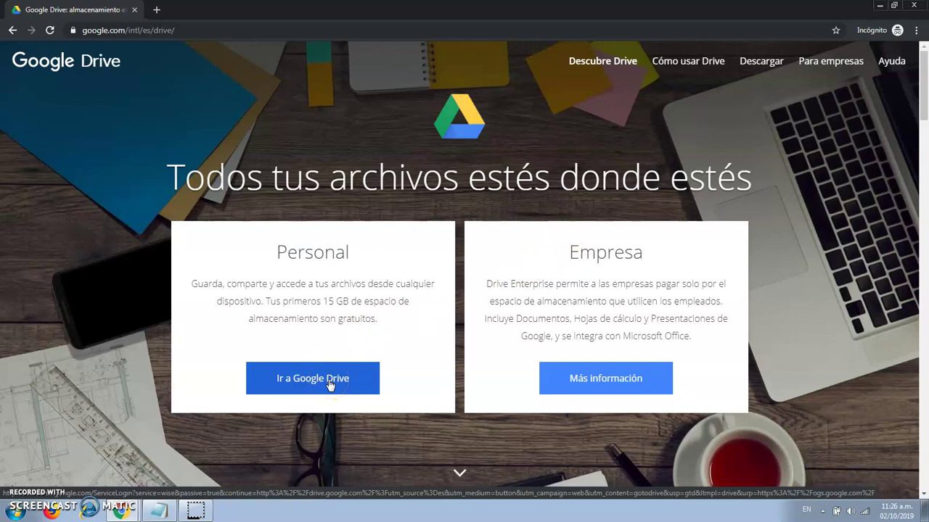
click(405, 320)
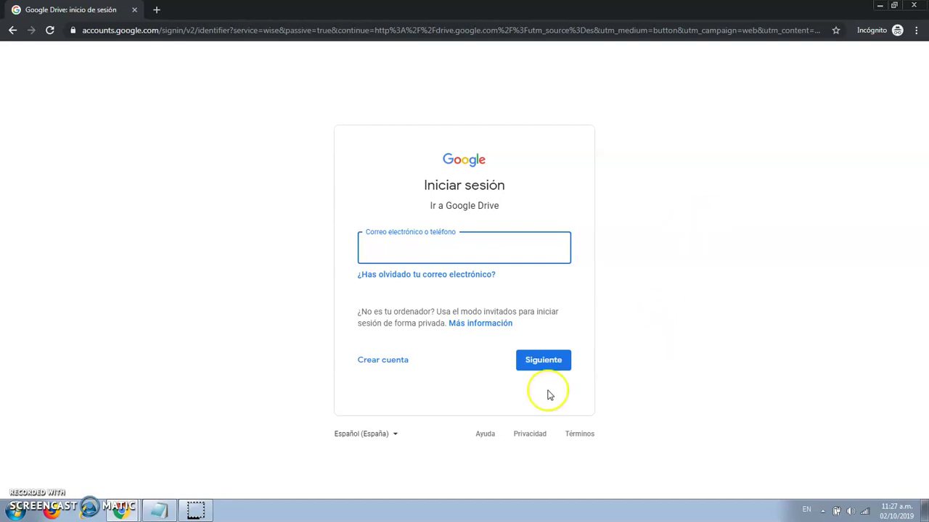
click(121, 512)
- In the signed-in Chrome window, create a new Google Form via Nuevo > Más
click(112, 467)
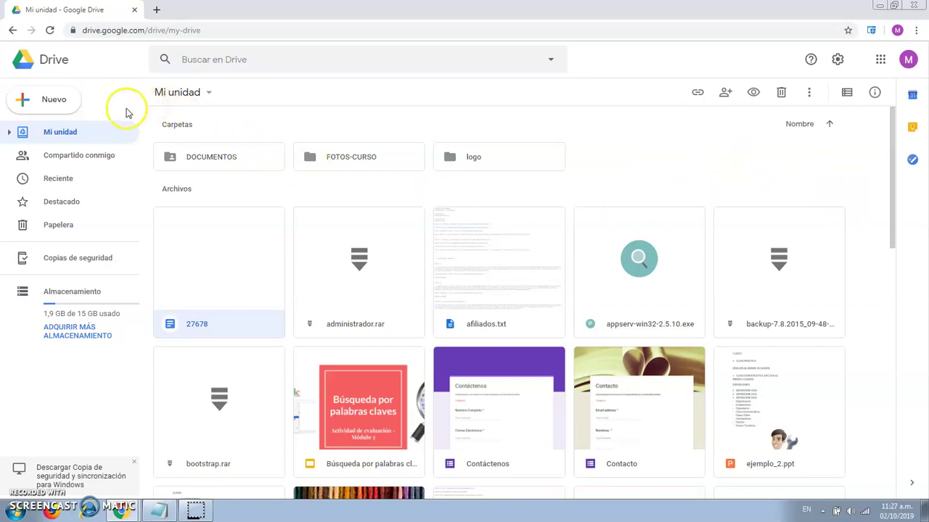
click(58, 107)
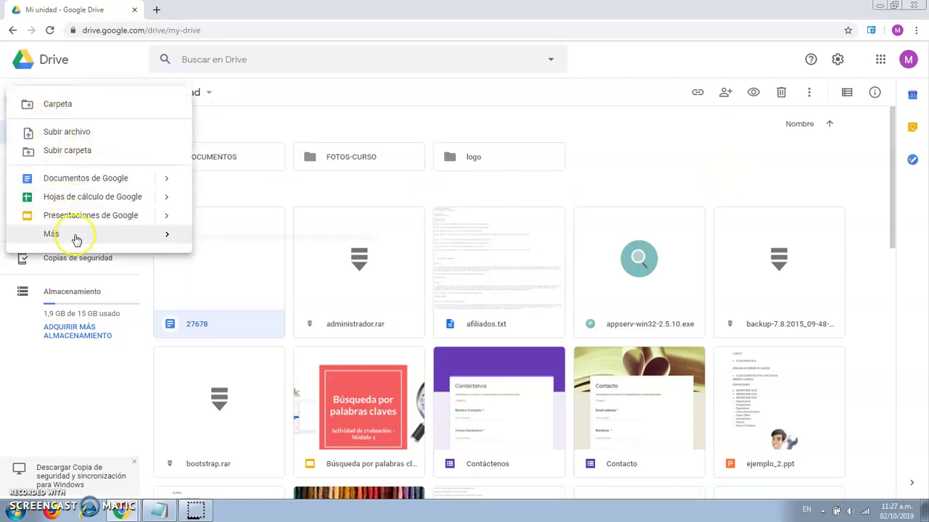
mouse_move(76, 239)
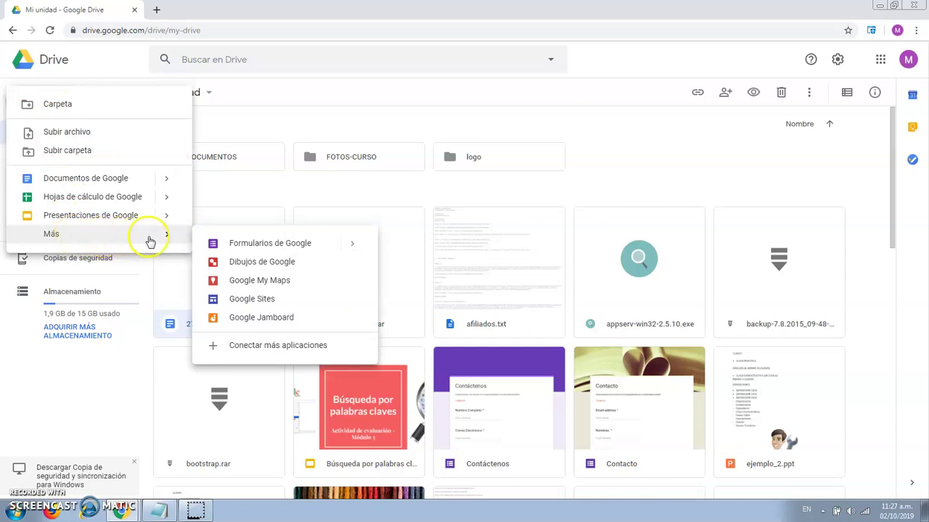
click(252, 244)
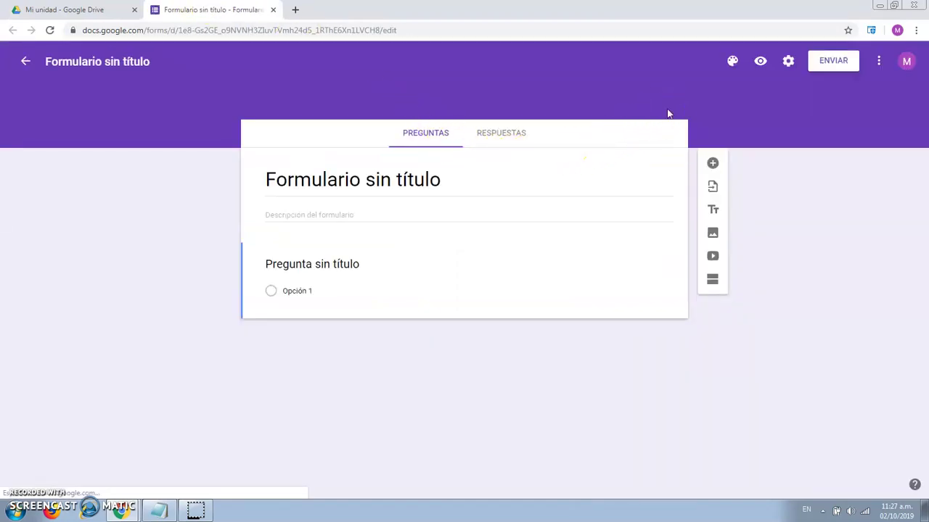
- Title the form 'LANDING PAGE'
click(544, 143)
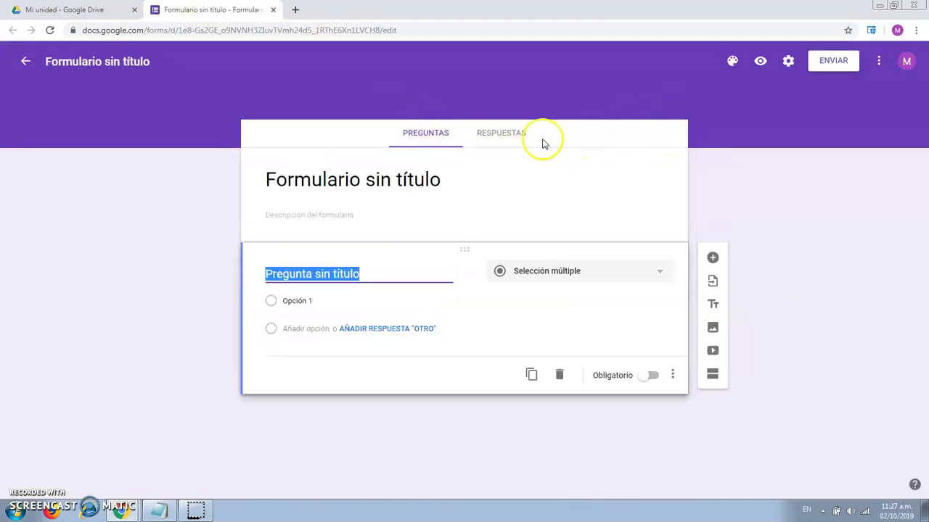
click(356, 185)
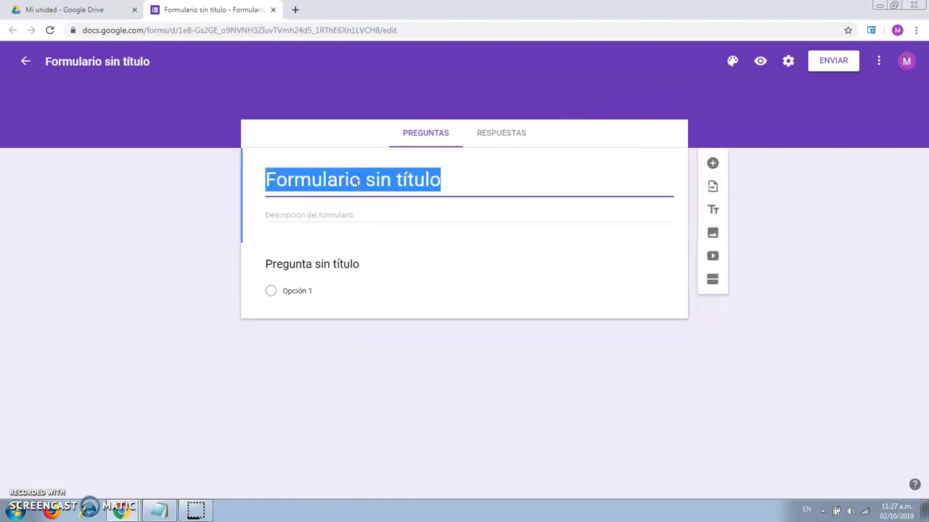
text(LANDIN)
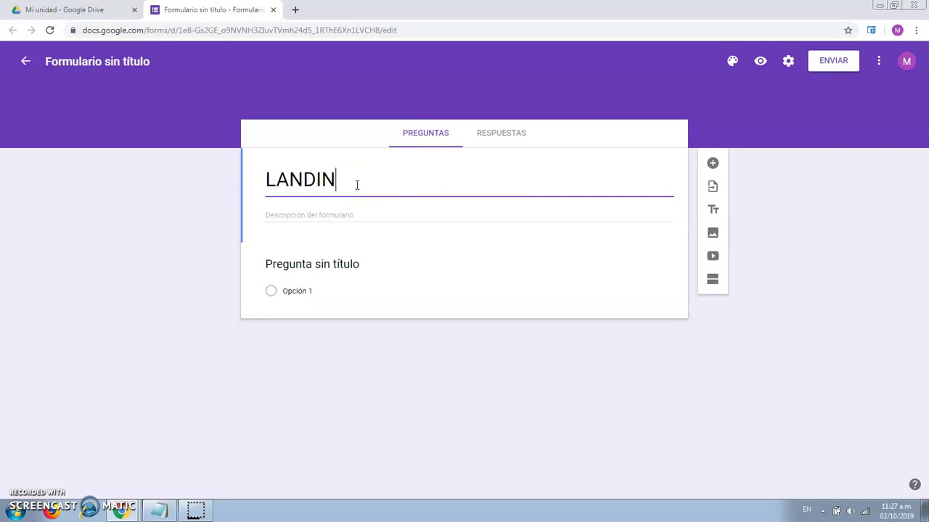
text(G PAGE)
click(406, 211)
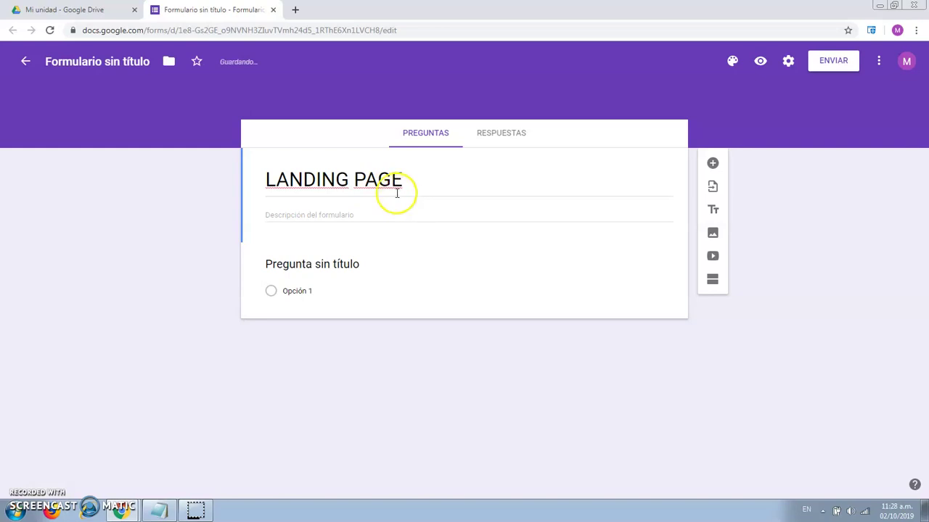
- Copy 'LANDING PAGE' into the form's file name
triple_click(386, 180)
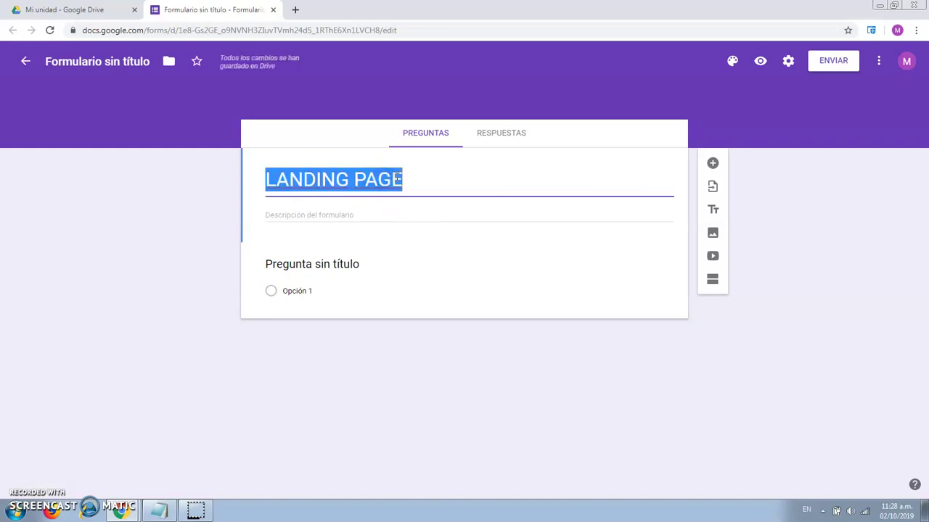
right_click(395, 179)
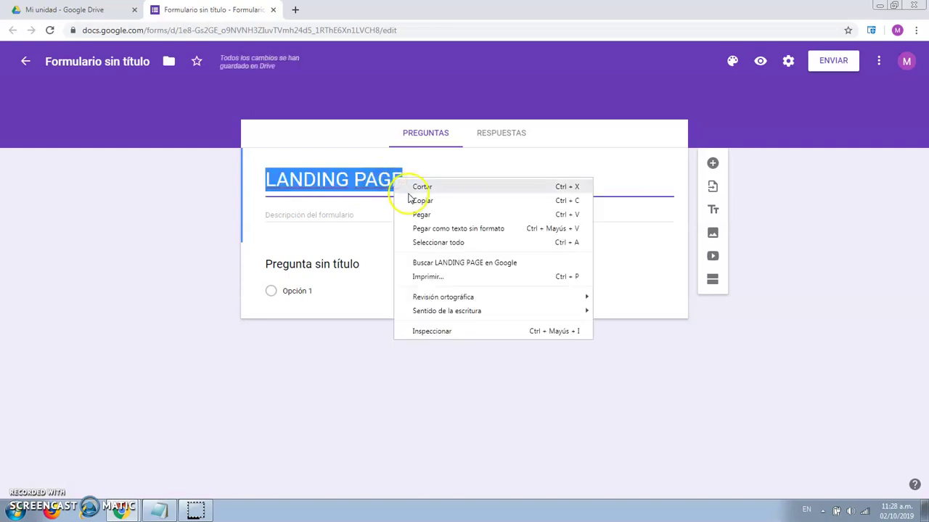
click(415, 199)
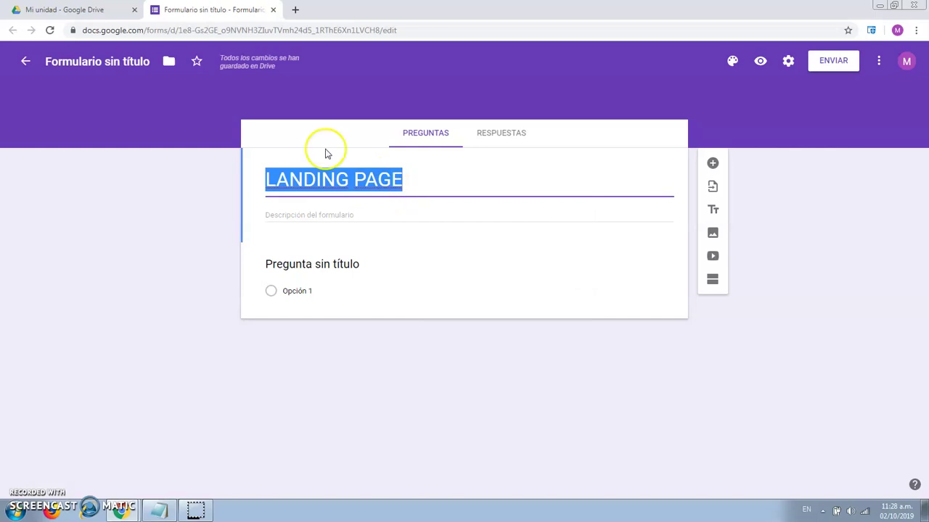
click(125, 63)
click(120, 81)
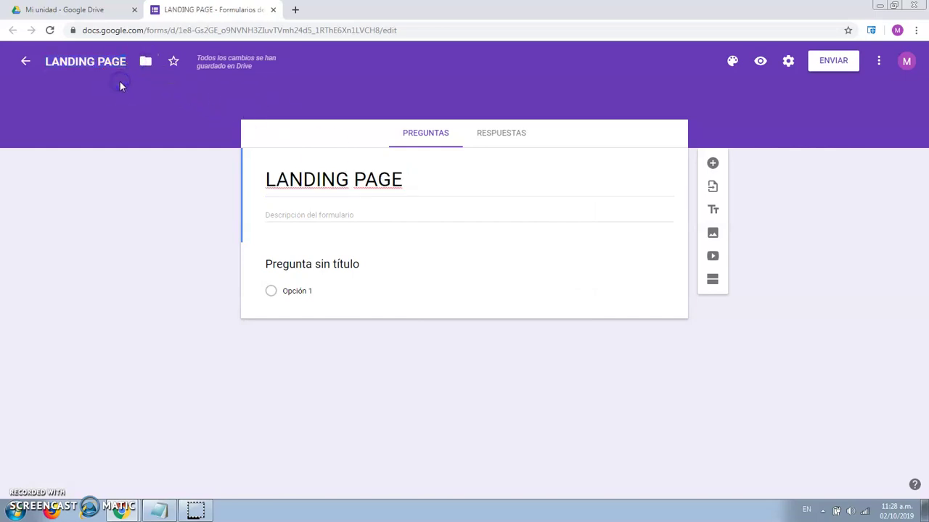
- Paste 'Registrese en nuestro formulario y nos pondremos en contacto con Usted:' as the description
click(344, 212)
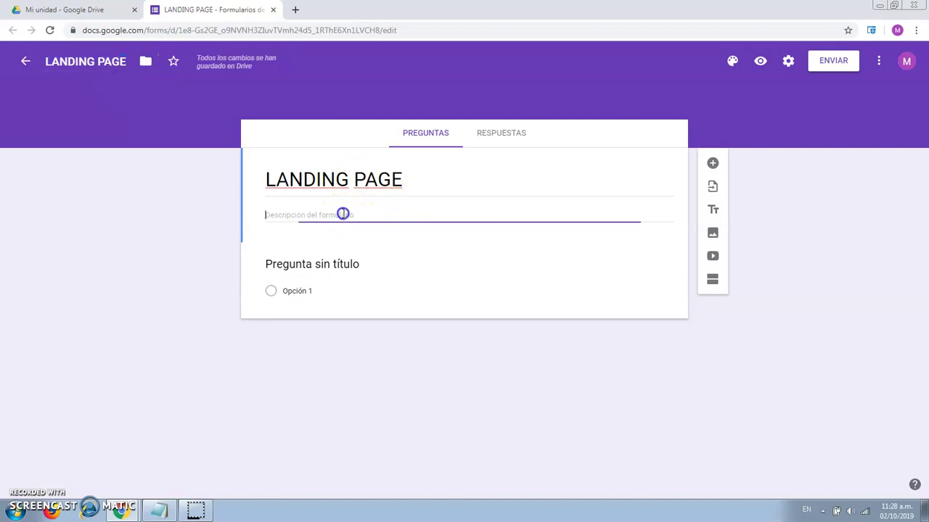
click(307, 215)
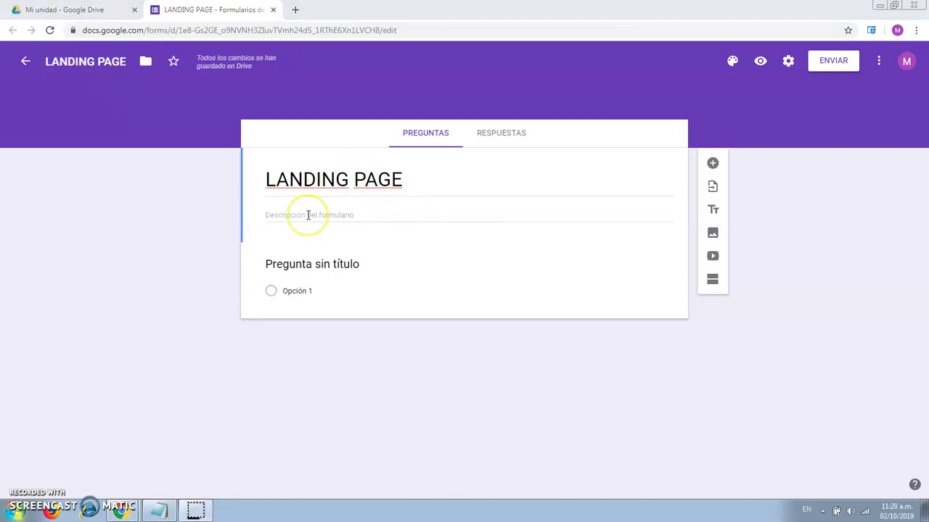
key(ctrl+v)
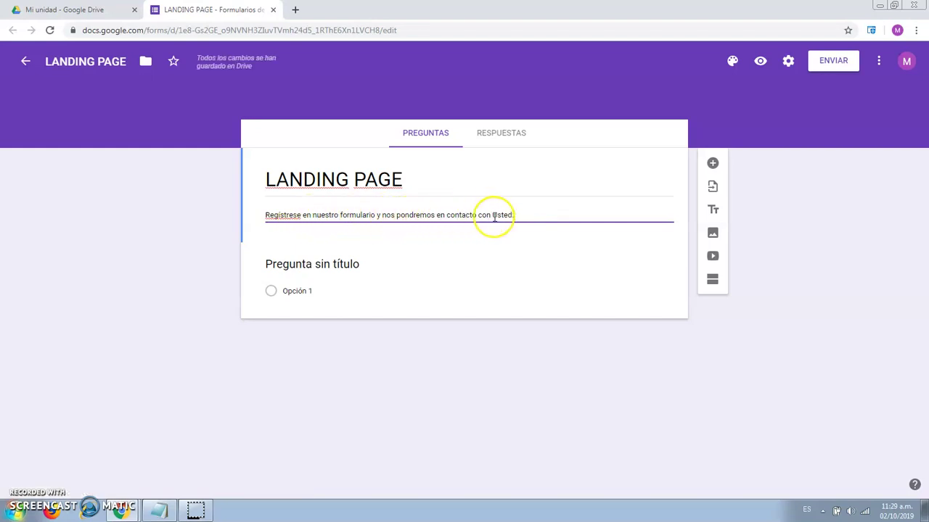
click(339, 266)
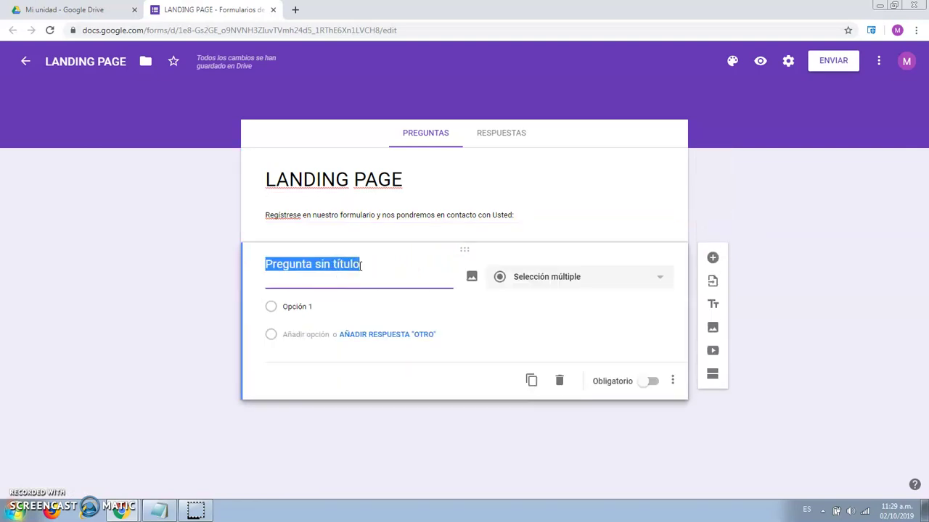
- Title the first question 'NOMBRE COMPLETO' and make it required
text(NOMBRE COMPLETO:)
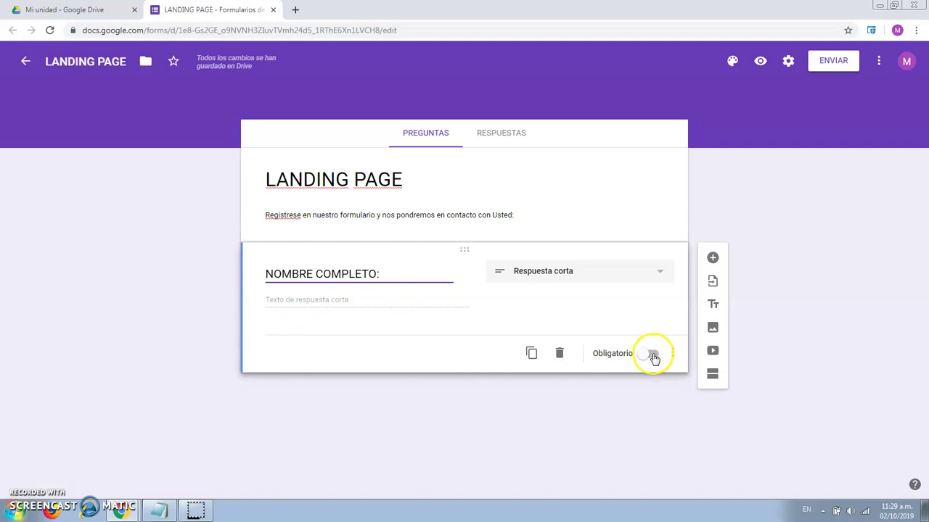
click(653, 356)
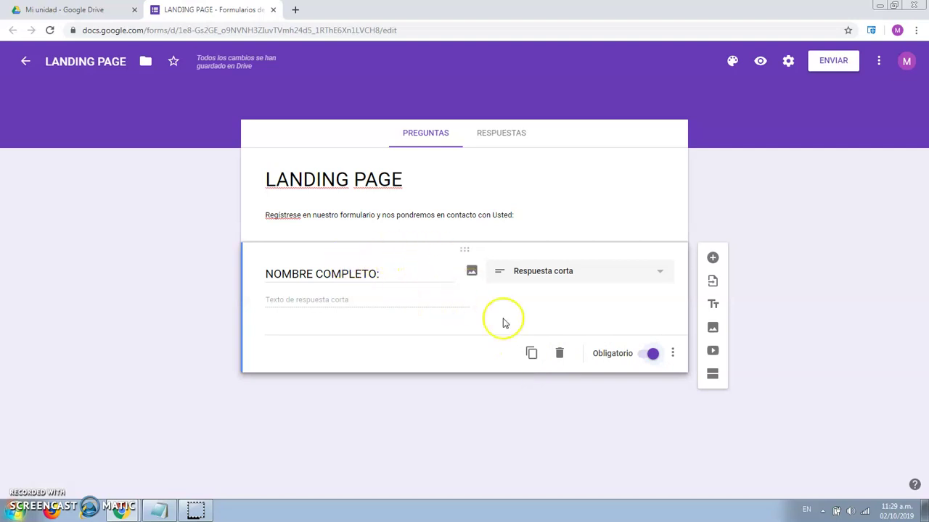
click(531, 353)
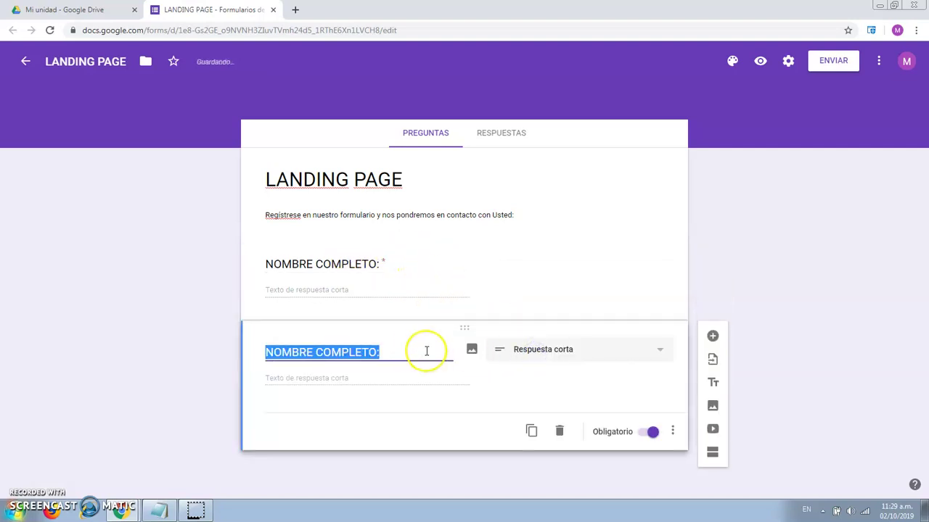
- Retitle the duplicated question 'CORREO ELECTRÓNICO:' using the spelling suggestion for the accent
drag(377, 352, 254, 353)
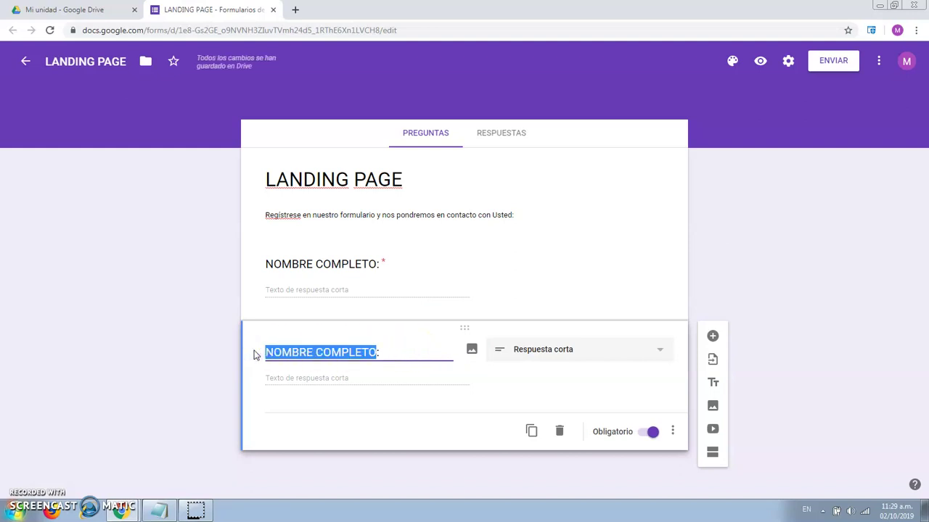
text(CORREO ELECTR)
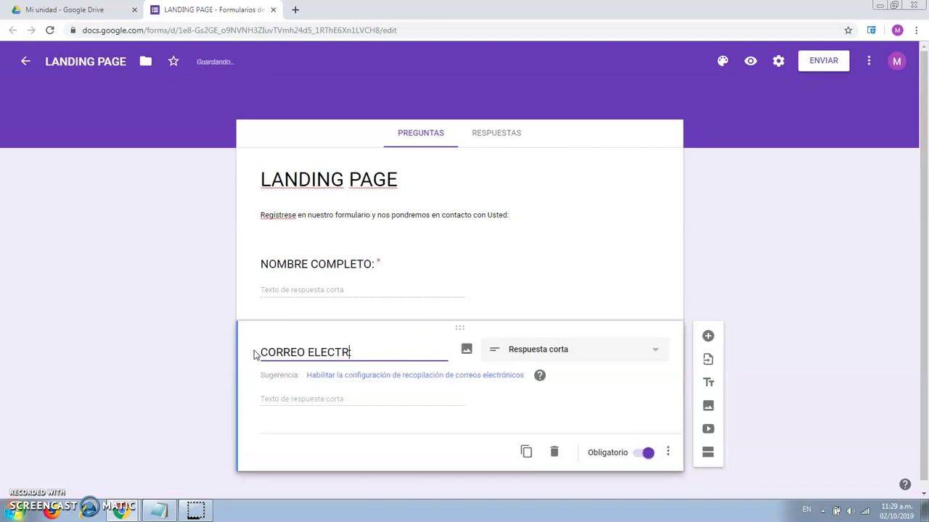
click(368, 344)
triple_click(353, 352)
right_click(355, 353)
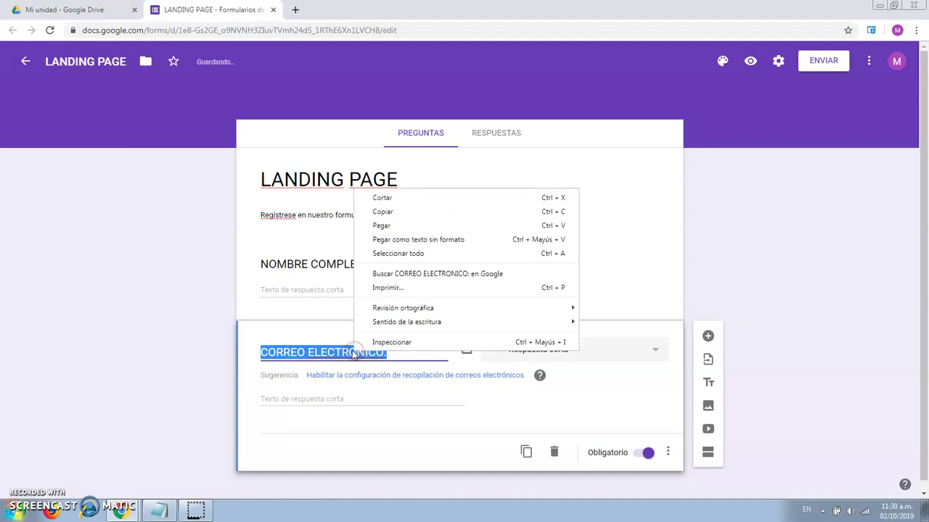
click(353, 354)
right_click(353, 354)
click(387, 199)
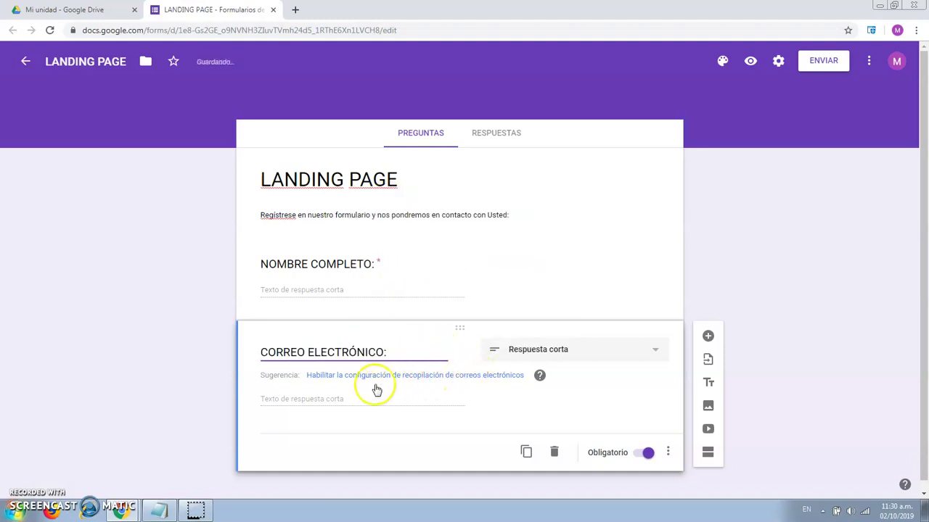
text(:)
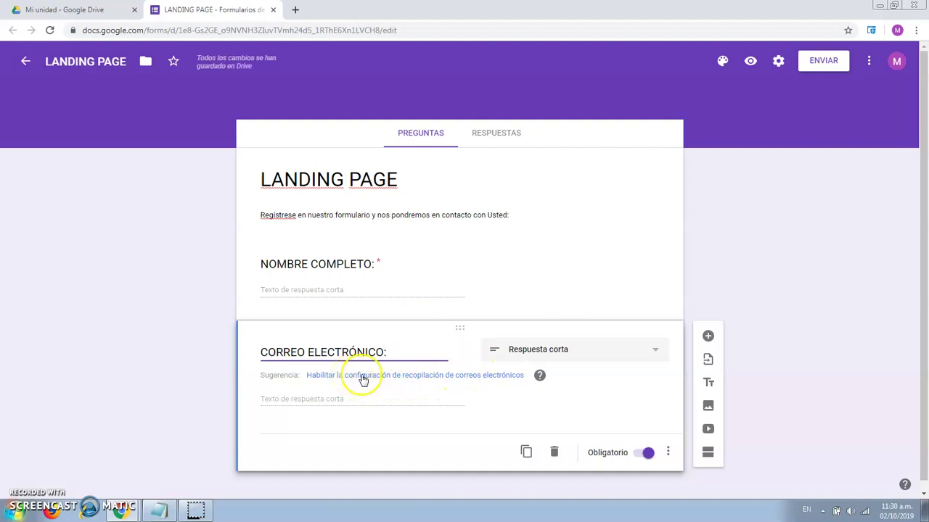
- Turn on respondent email collection and retitle the name question 'Nombre Completo:'
click(413, 375)
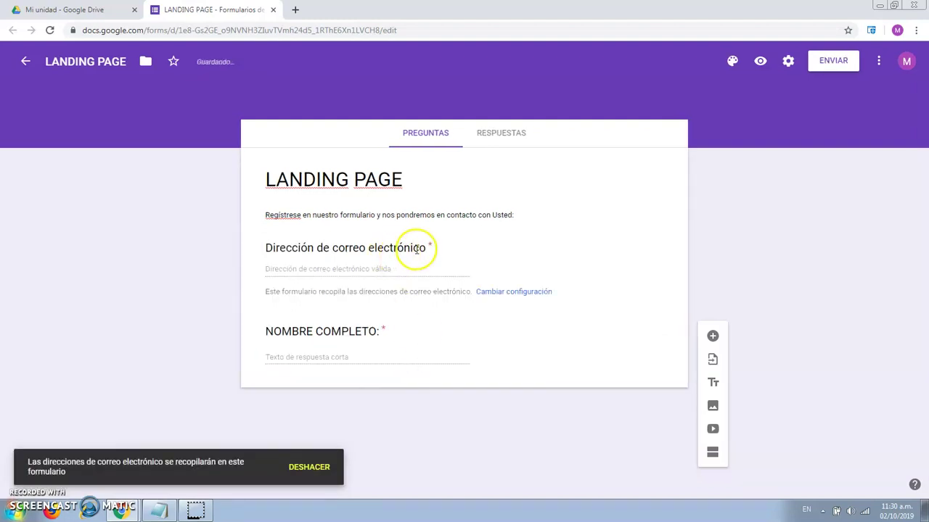
click(368, 331)
click(372, 330)
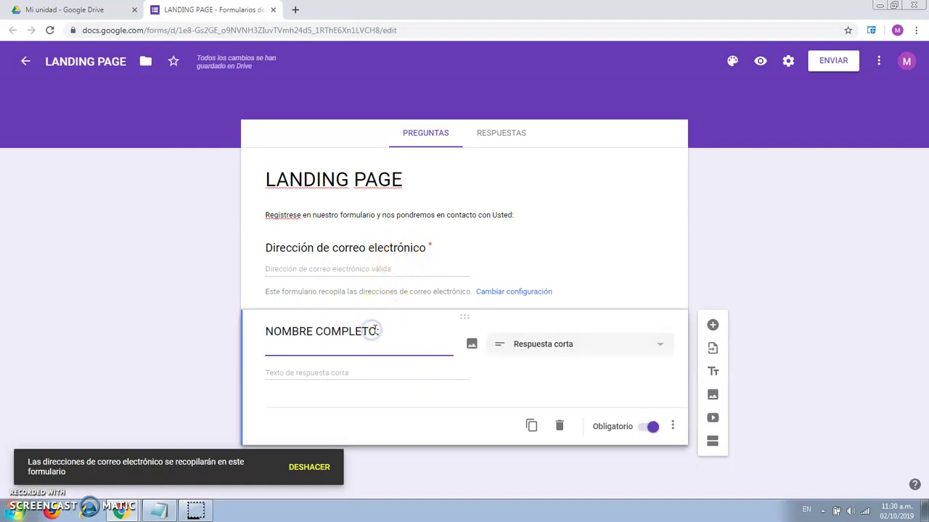
drag(376, 331, 326, 331)
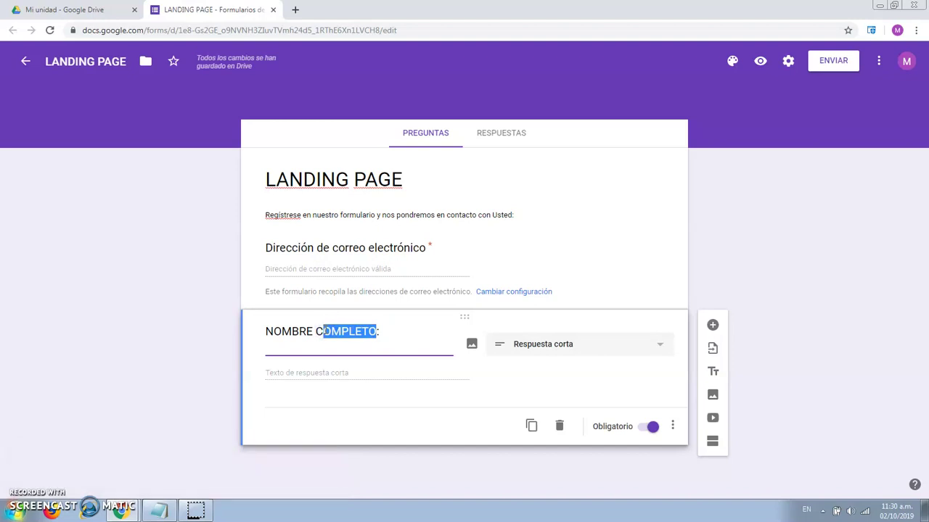
text(ompleto)
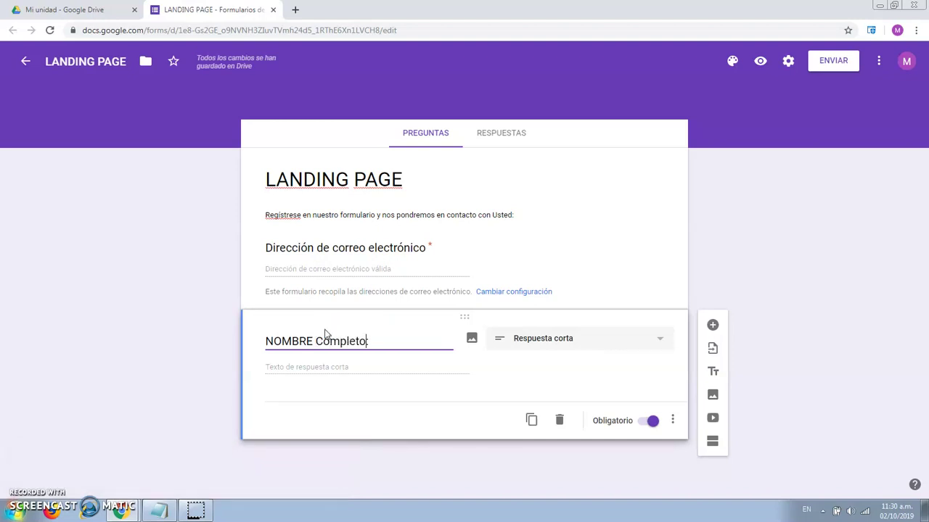
drag(313, 341, 276, 341)
text(ombre)
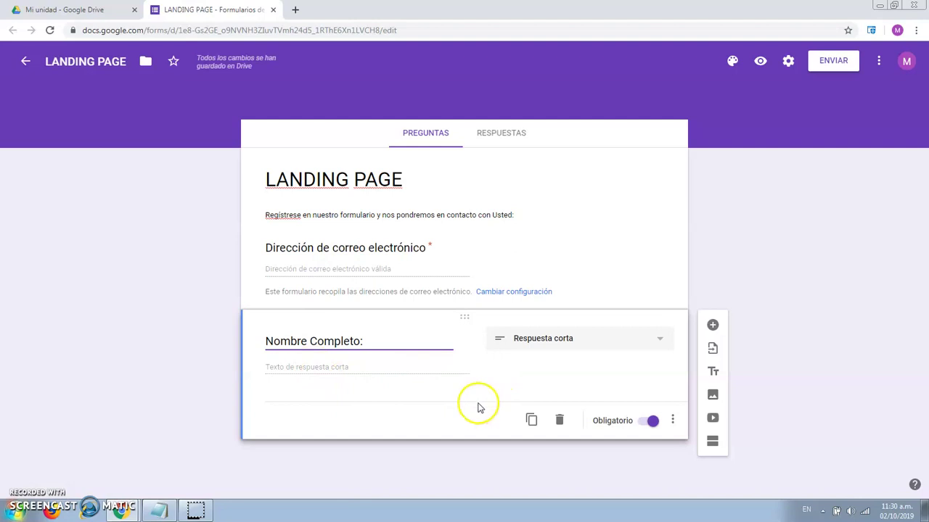
- Duplicate the name question and begin retitling the copy 'Celular:'
click(531, 422)
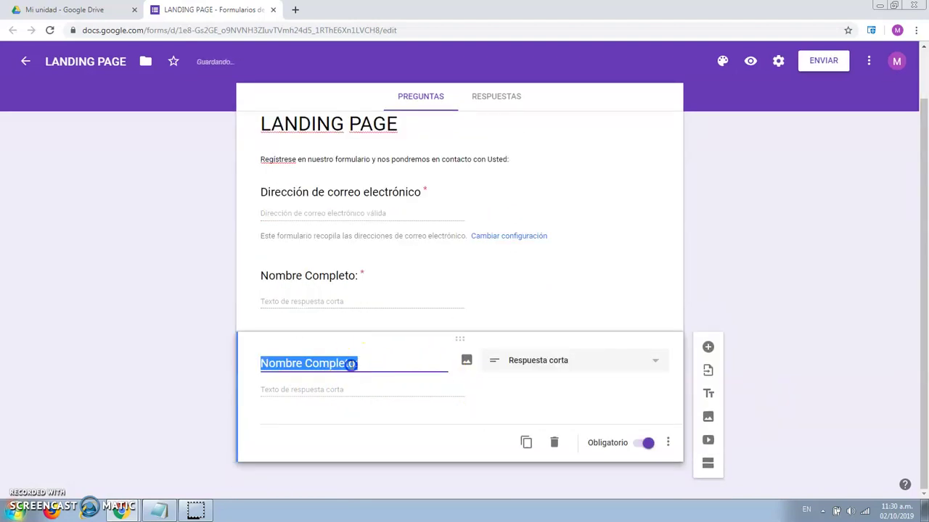
drag(354, 364, 250, 370)
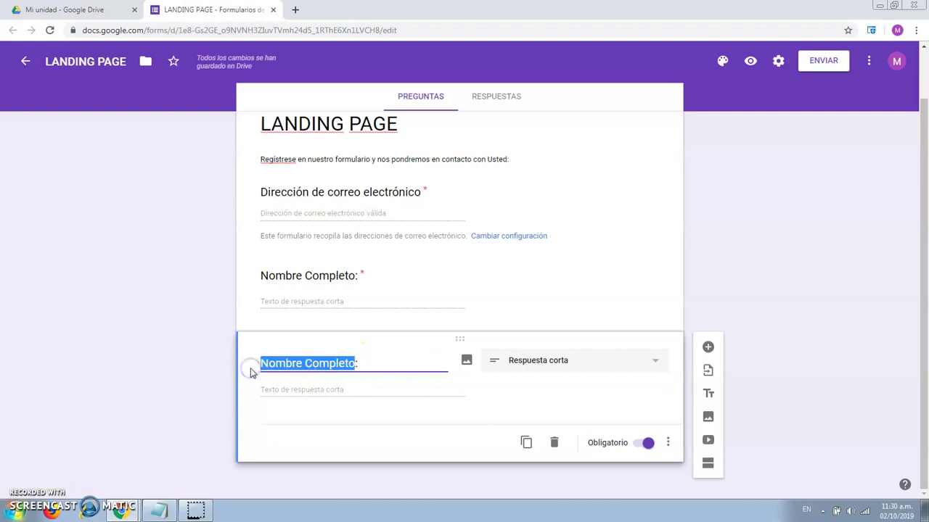
text(Celular:)
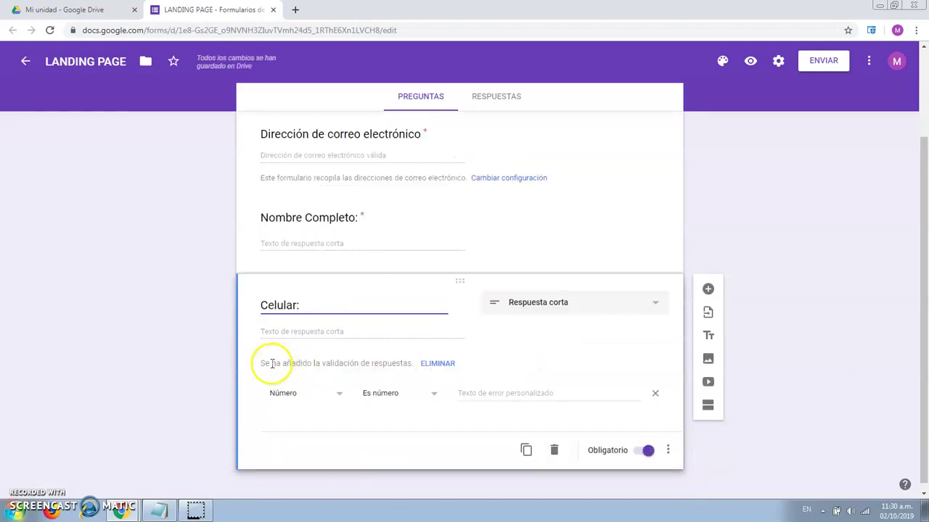
- Validate Celular: as Número / Es número with error text 'Coloque un número válido.'
click(317, 394)
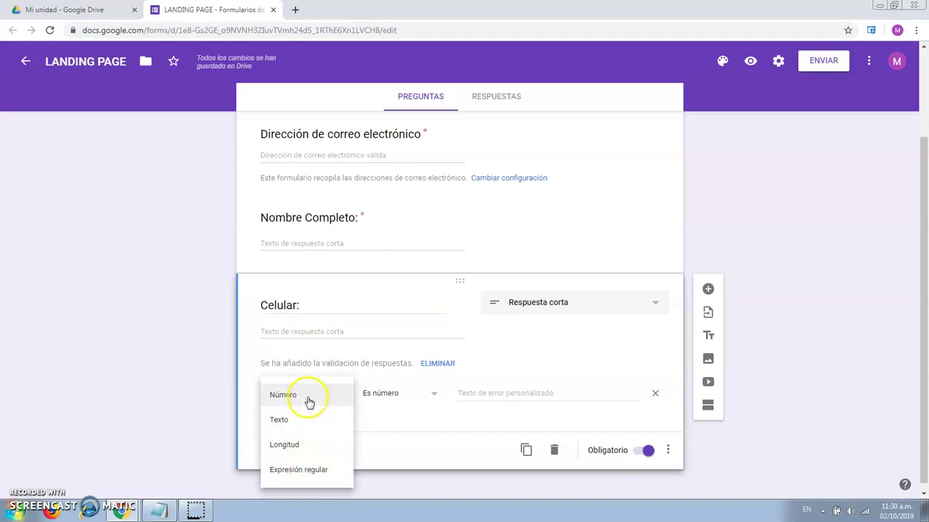
click(310, 397)
click(388, 399)
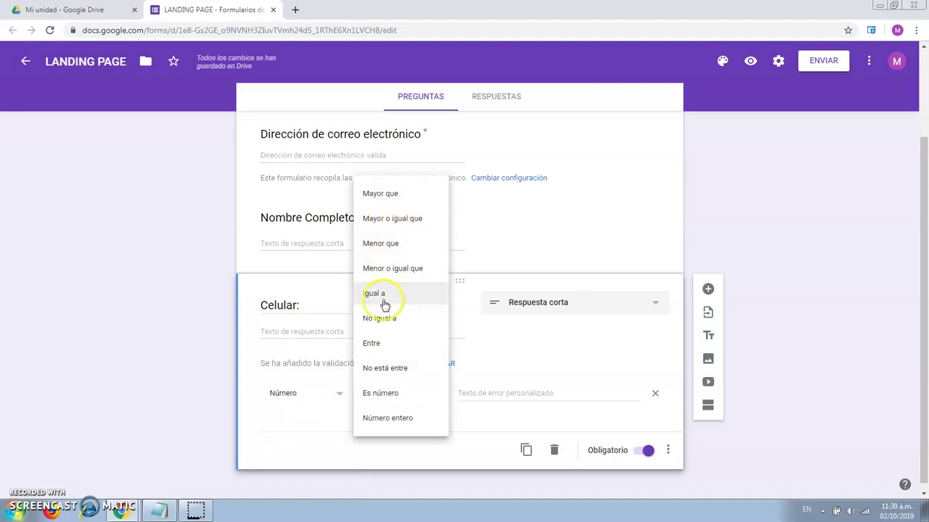
click(389, 399)
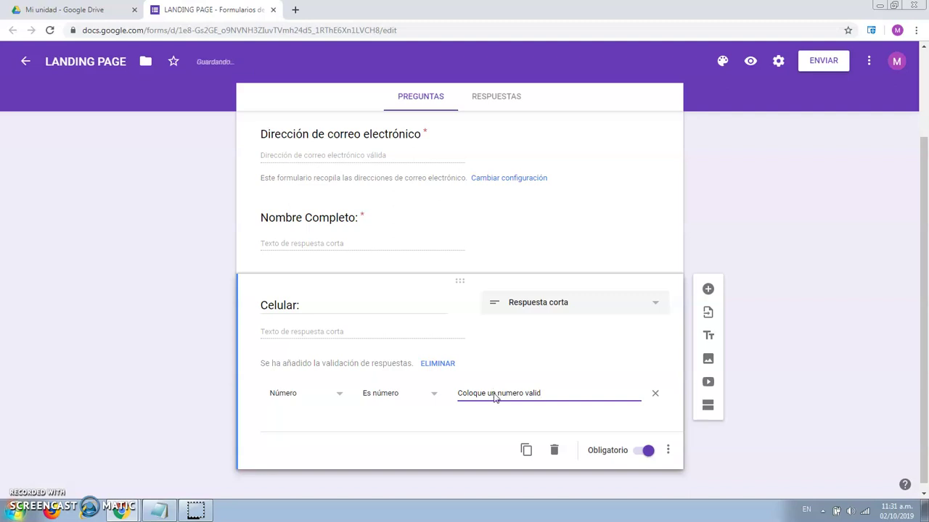
click(511, 393)
click(532, 392)
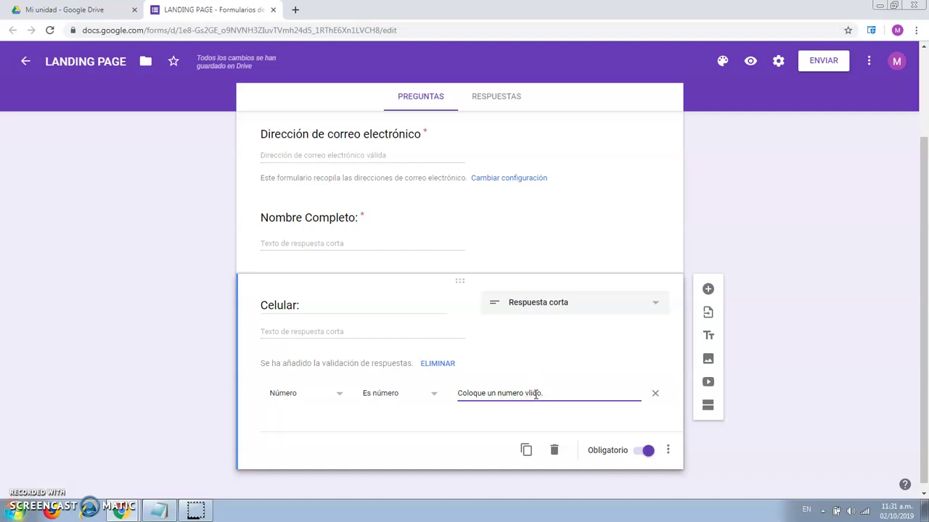
text(.)
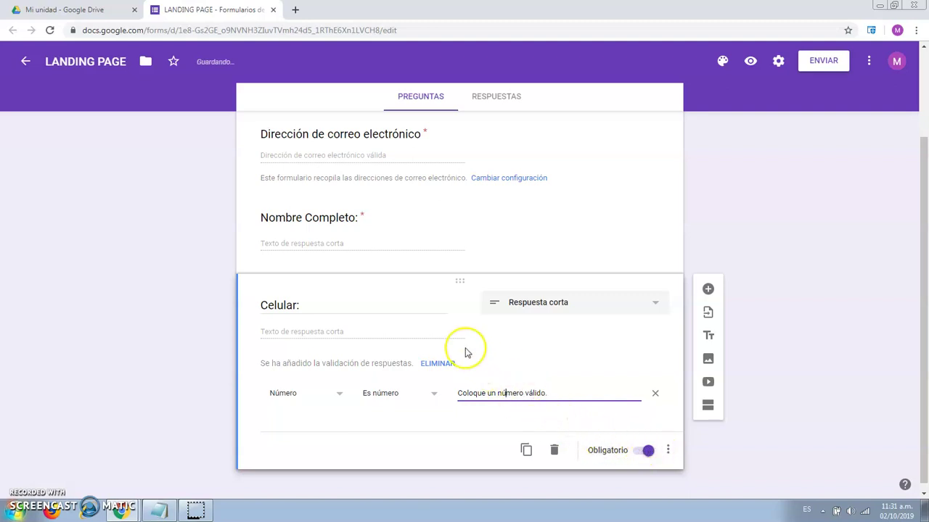
click(526, 452)
- Retitle the copied question 'Mensaje:'
click(297, 327)
key(BackSpace)
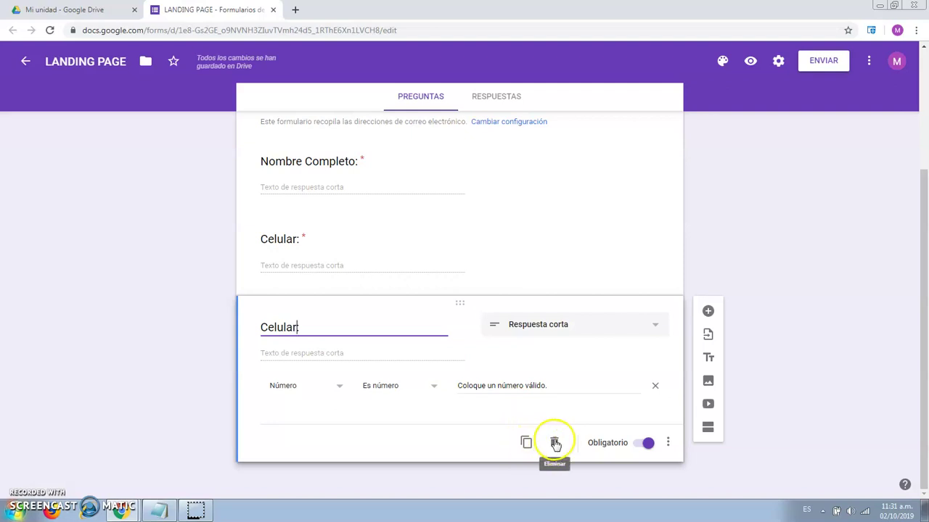
text(:)
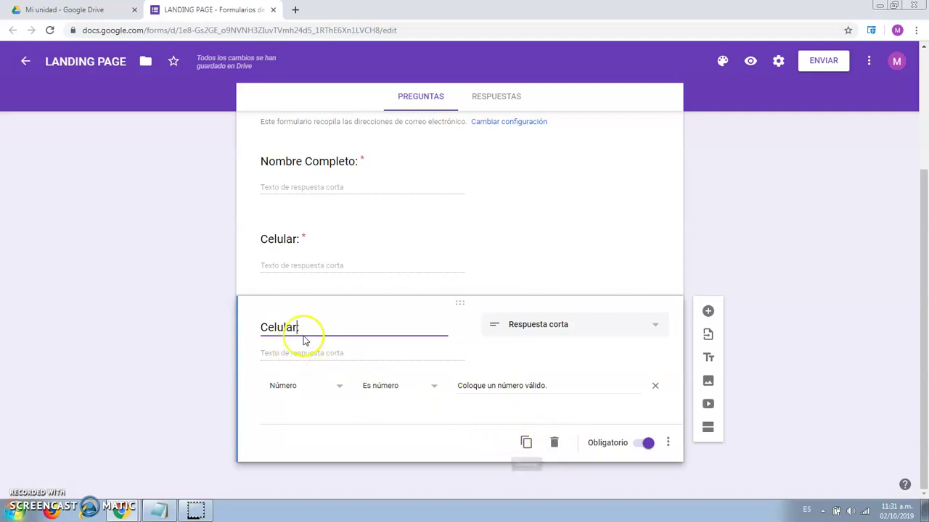
drag(299, 327, 270, 328)
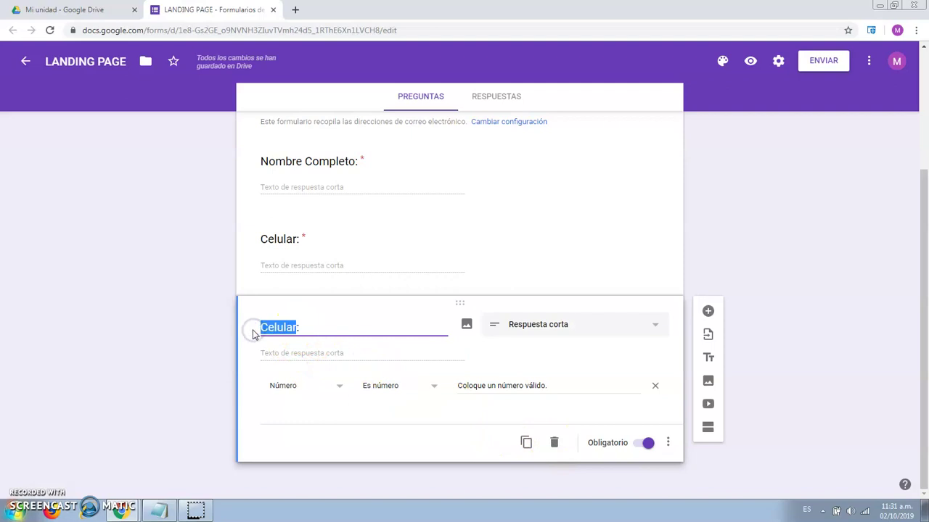
key(BackSpace)
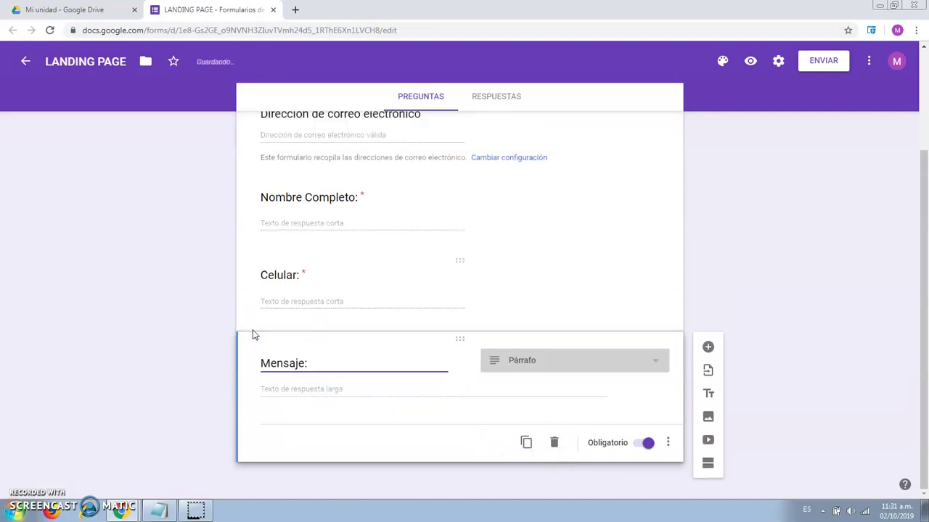
text(:)
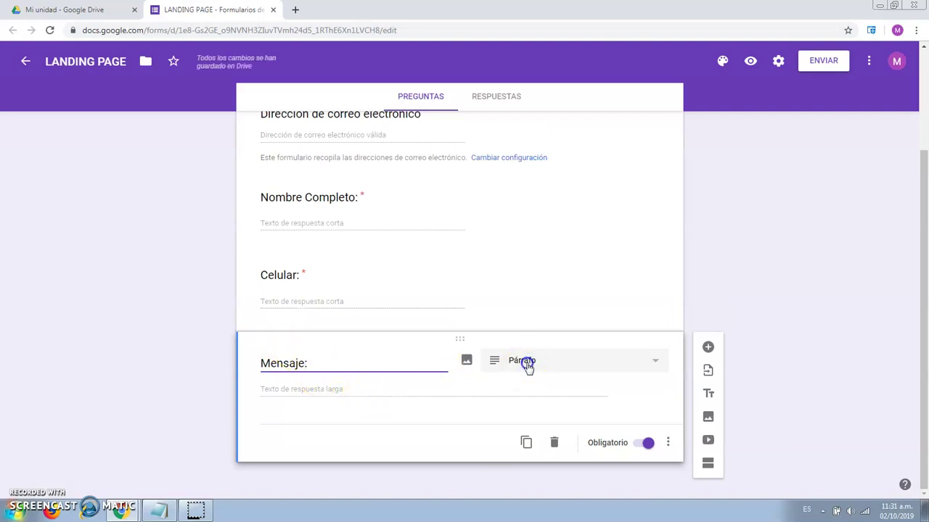
- Make Mensaje: an optional Párrafo (paragraph) question
click(524, 364)
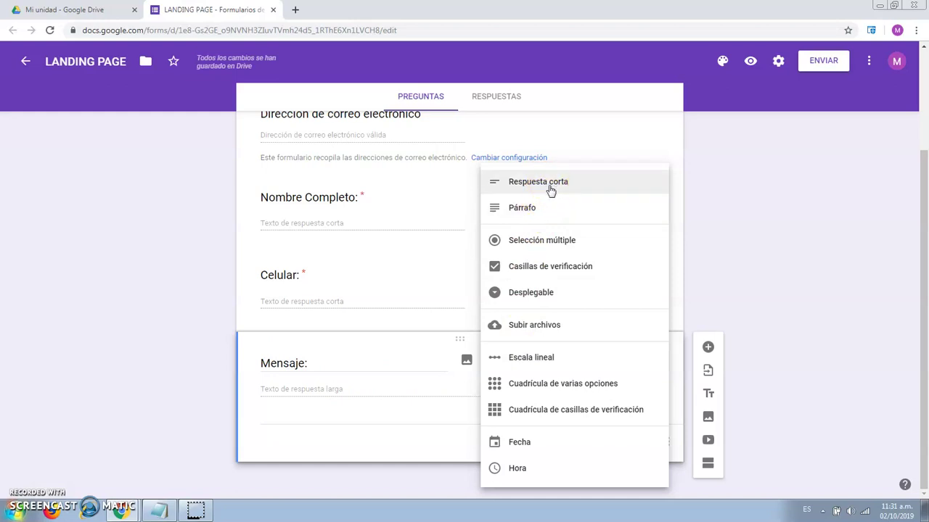
click(544, 208)
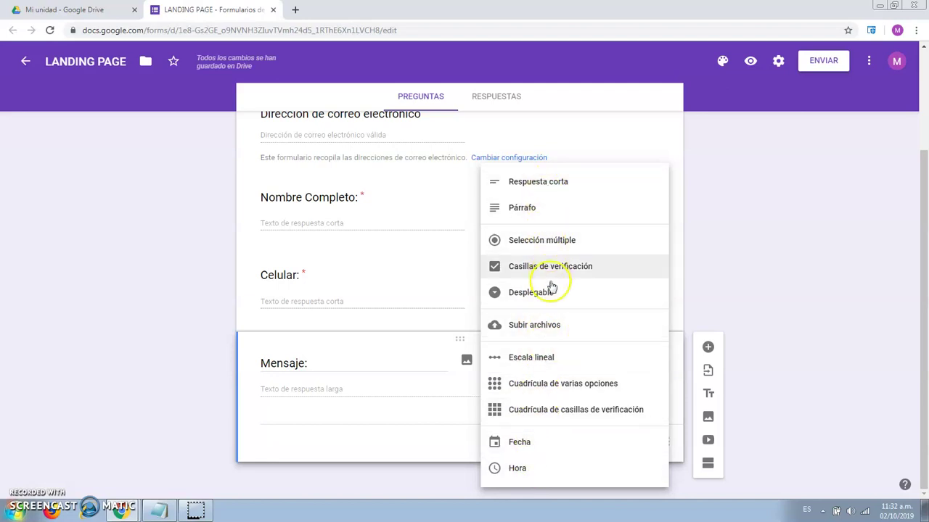
click(416, 391)
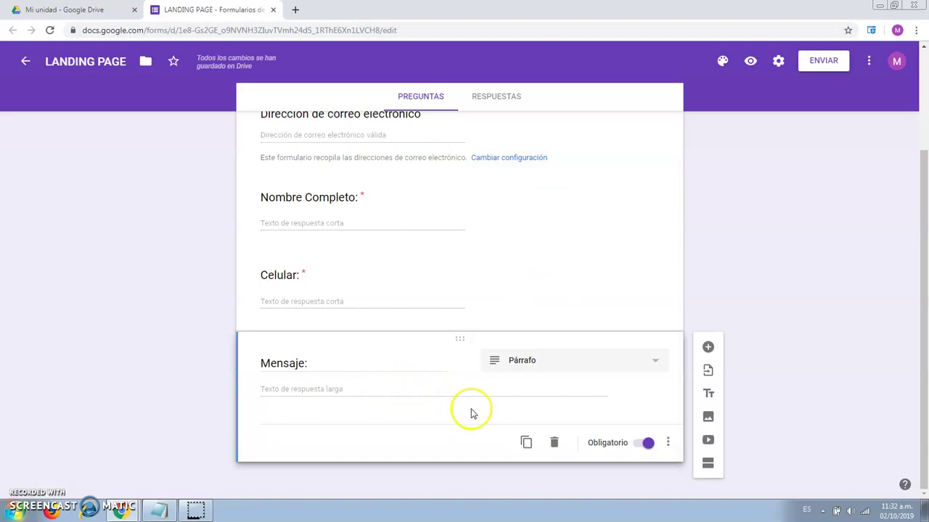
click(642, 444)
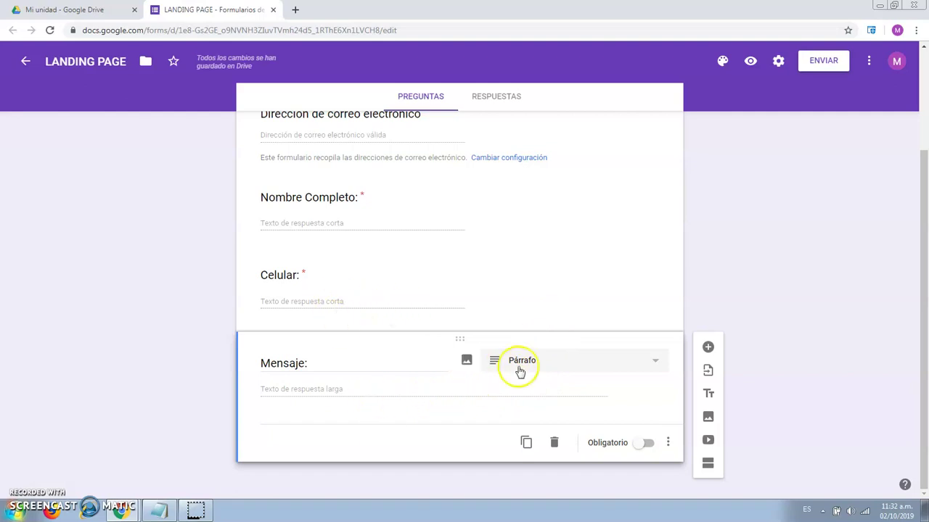
scroll(545, 283, up, 1)
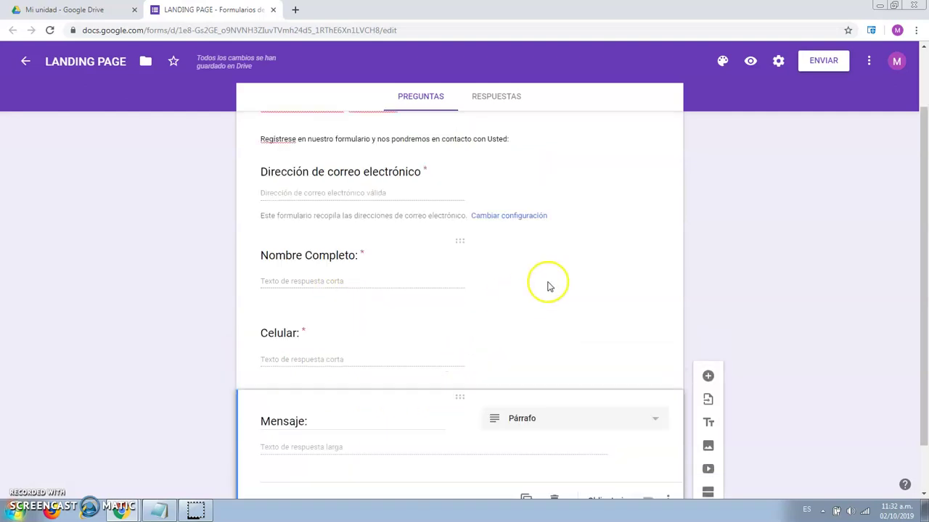
scroll(348, 266, down, 1)
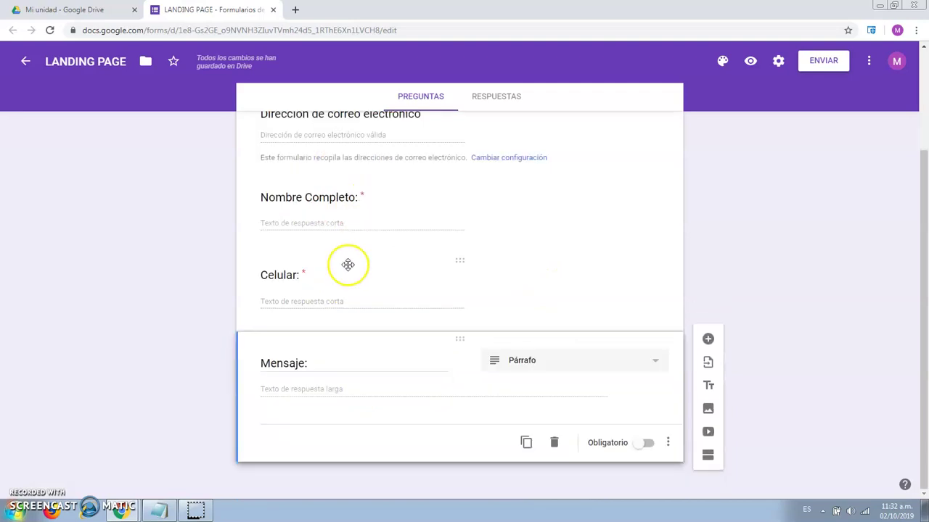
scroll(425, 332, up, 2)
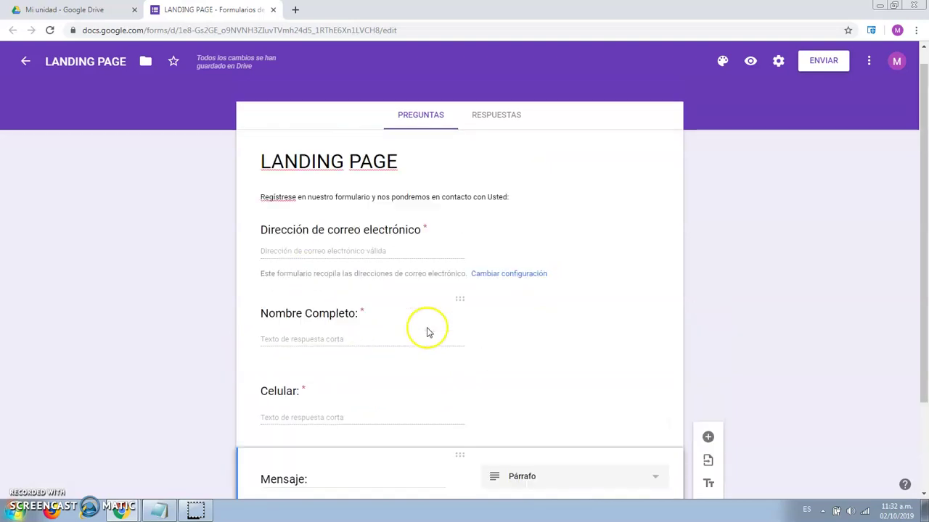
click(498, 139)
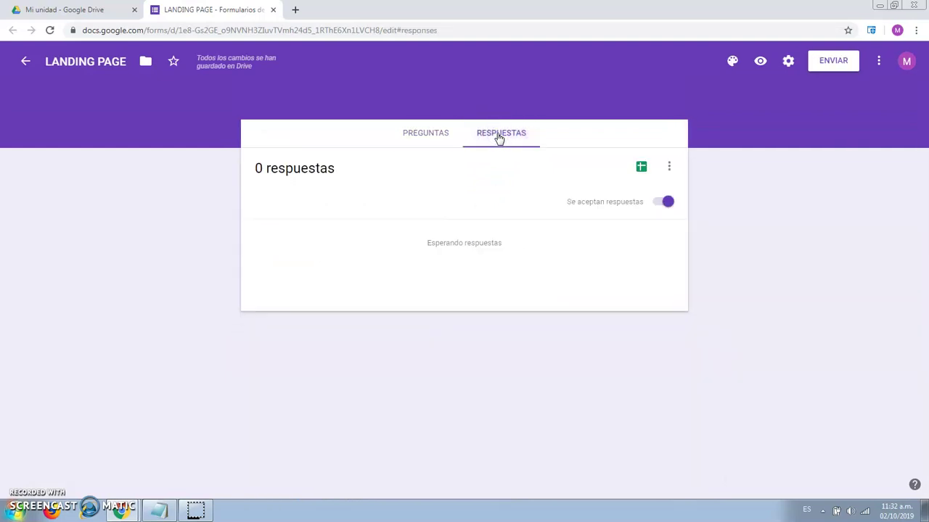
click(433, 134)
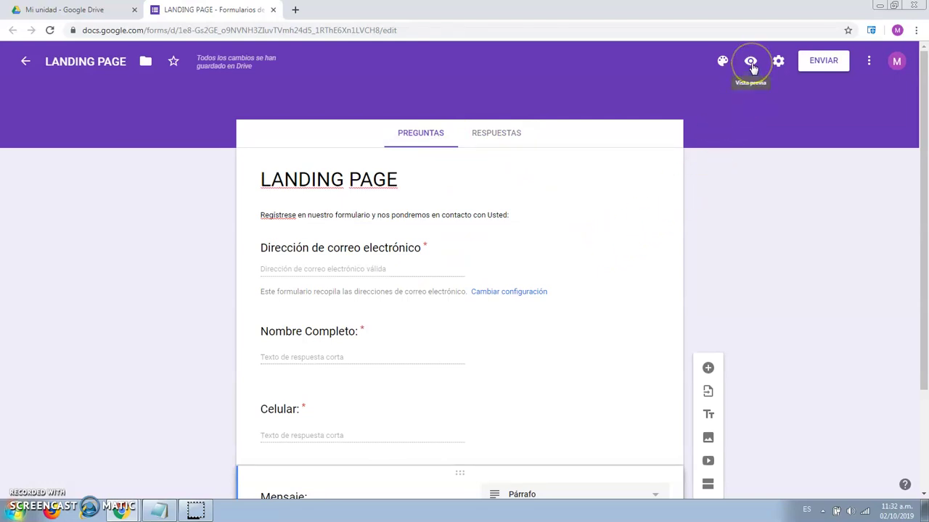
- Set the Presentación confirmation message to 'Se ha registrado su respuesta correctamente.' and save
click(777, 63)
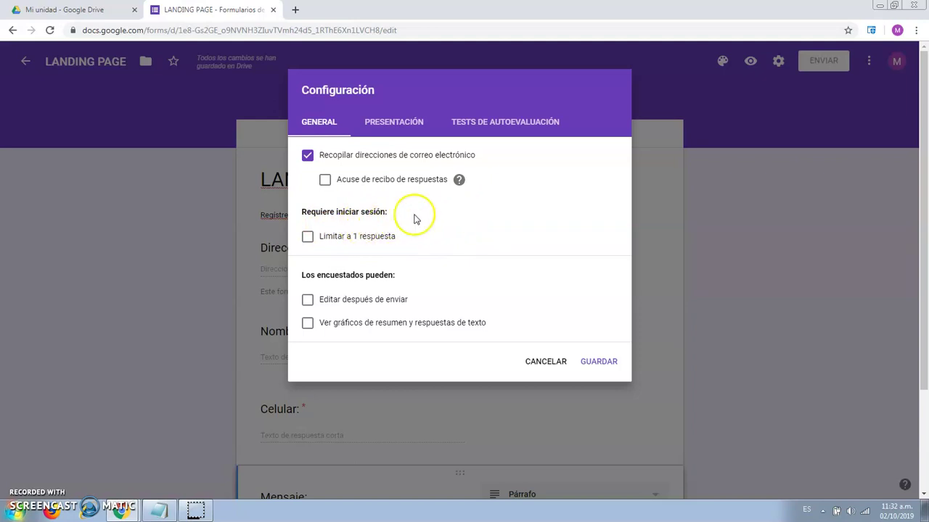
click(392, 133)
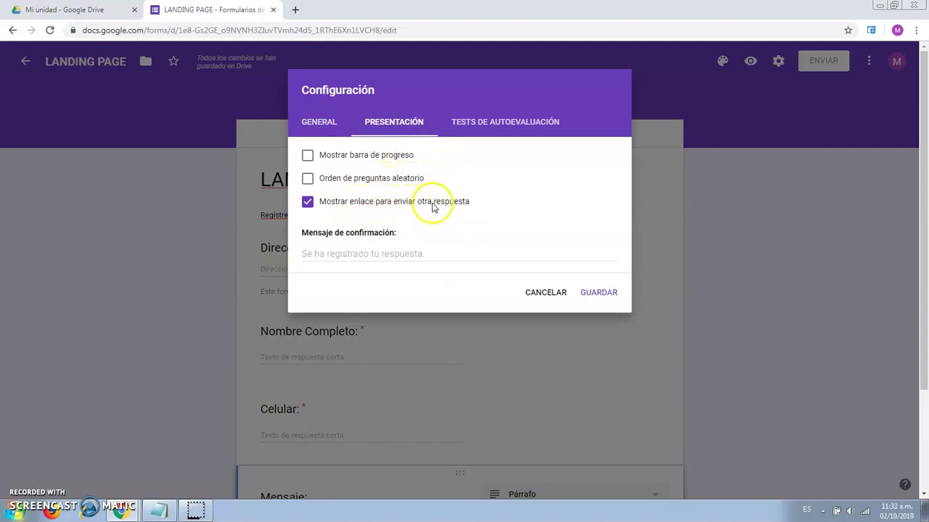
click(408, 254)
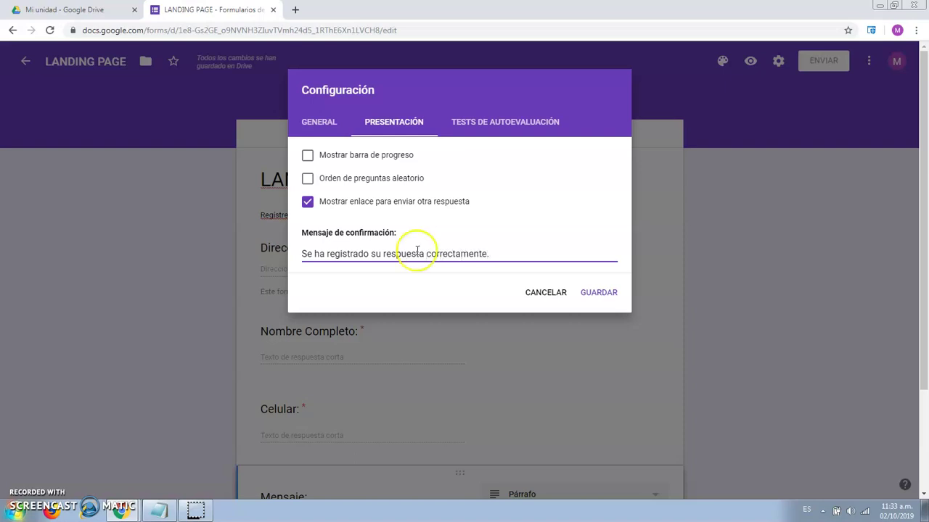
click(511, 129)
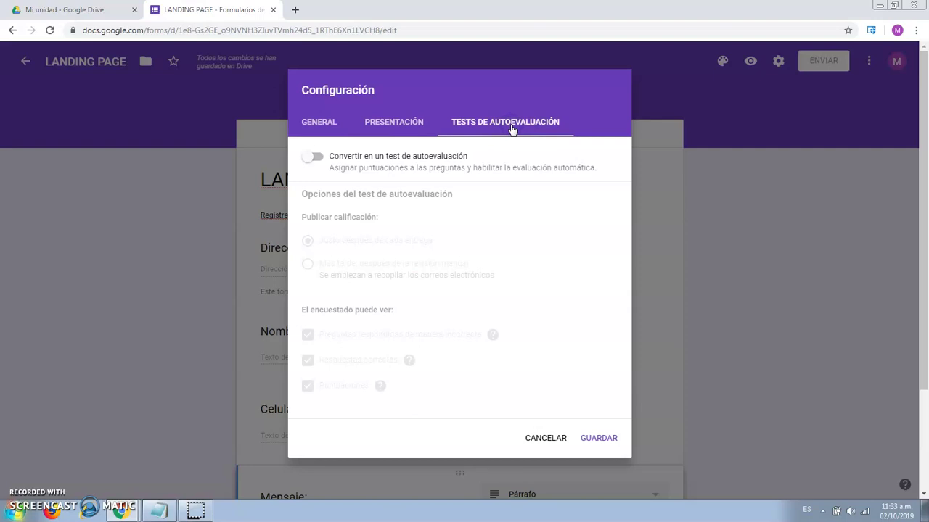
click(409, 126)
click(596, 292)
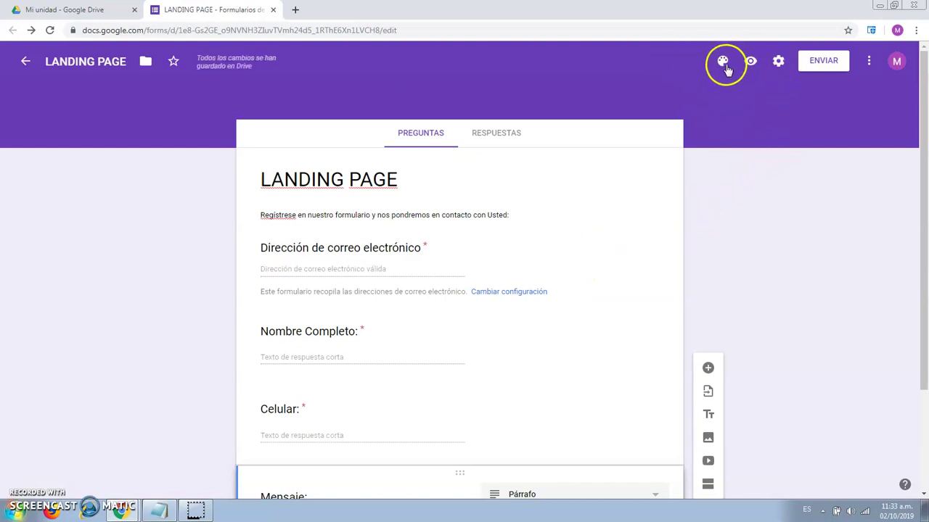
- Set the form's theme colour to purple after trying blue and cyan swatches
click(721, 61)
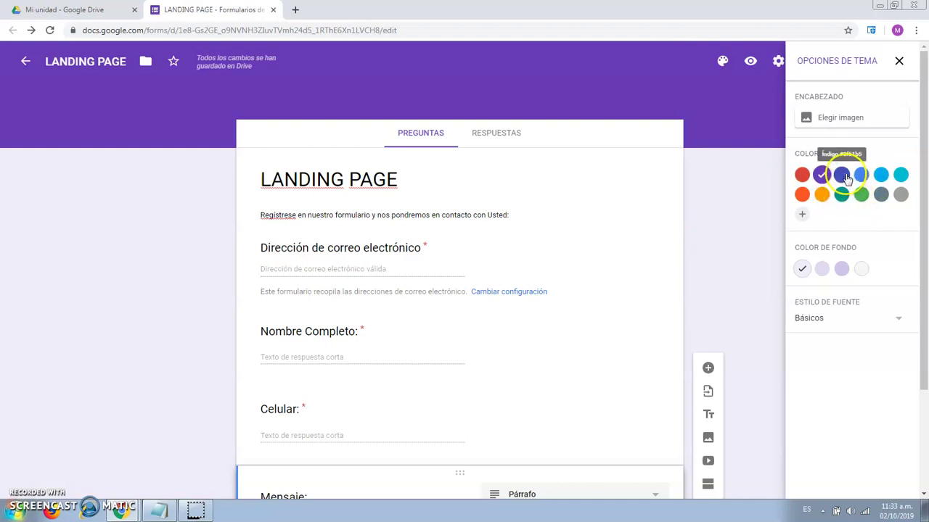
click(842, 176)
click(862, 176)
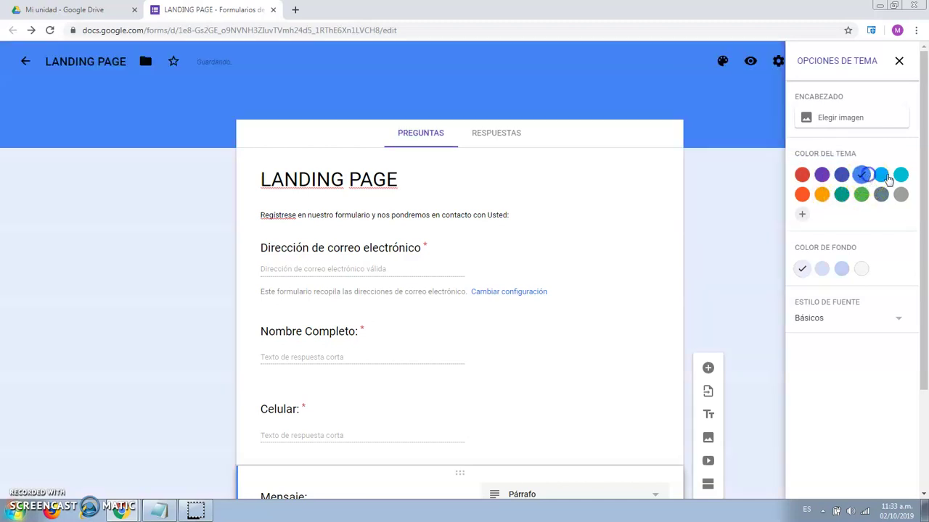
click(900, 175)
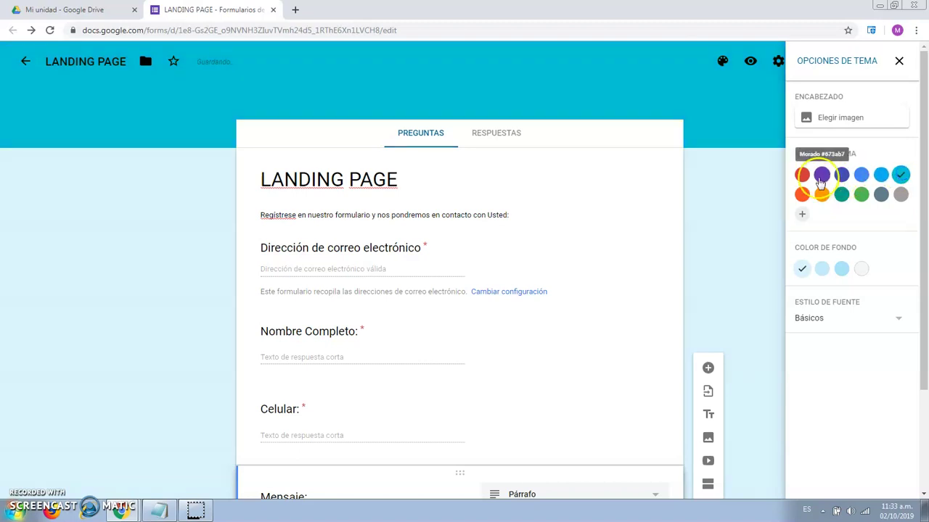
click(821, 176)
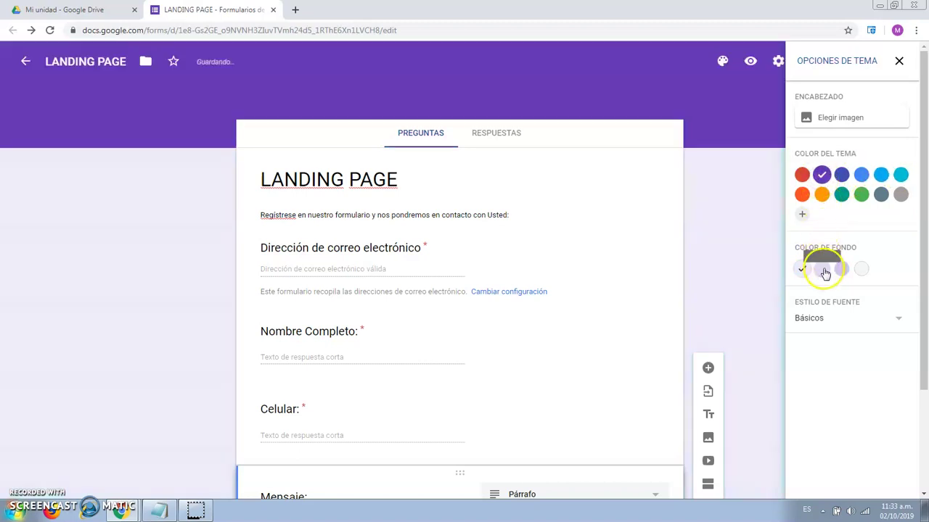
- Give the form page a lavender background colour
click(821, 268)
click(840, 270)
click(861, 270)
click(842, 270)
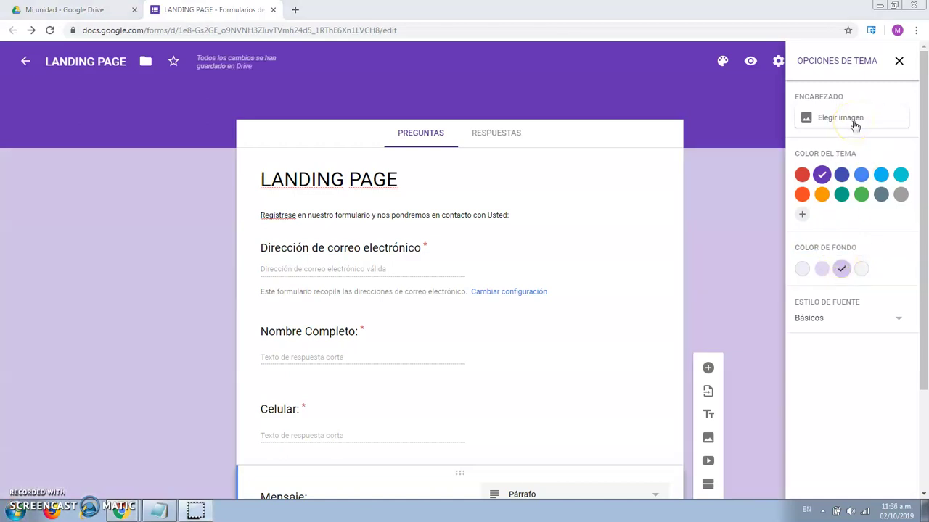
click(854, 124)
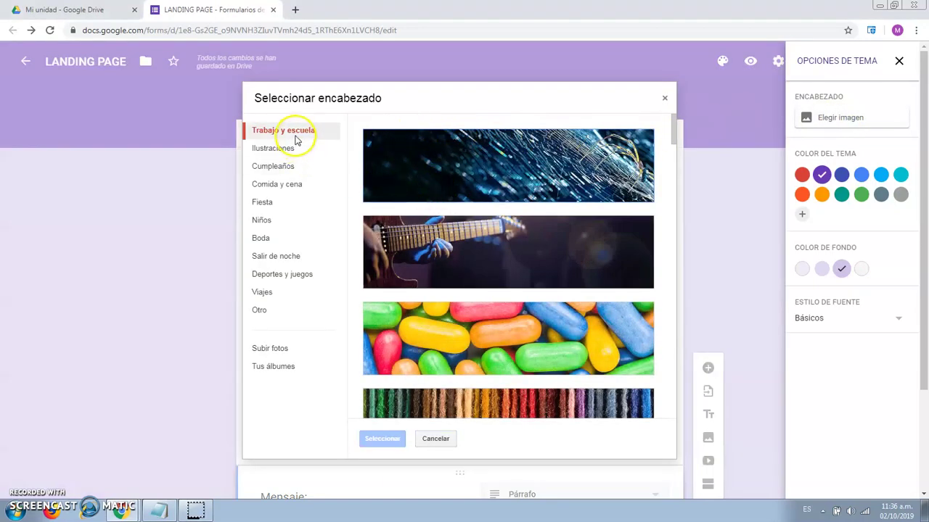
- Set the open-book heart photo as the form's header image
scroll(498, 222, down, 3)
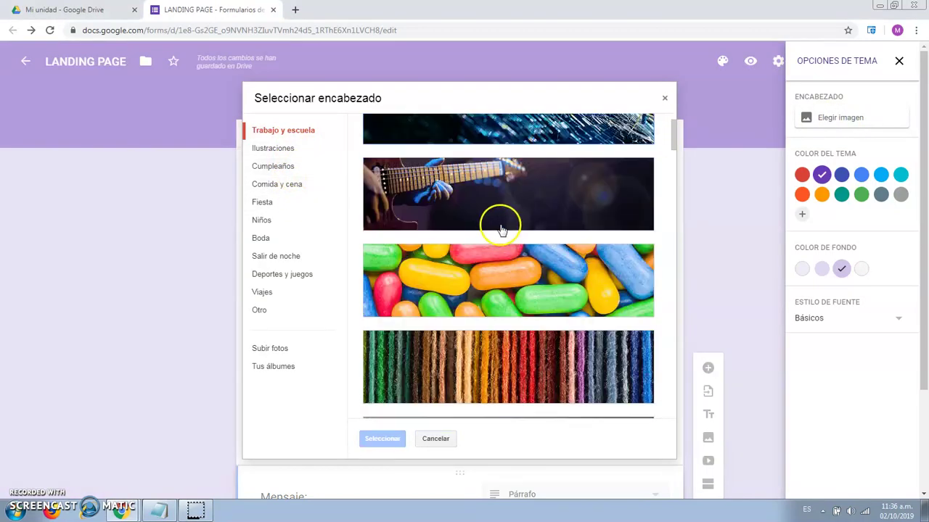
scroll(517, 242, down, 4)
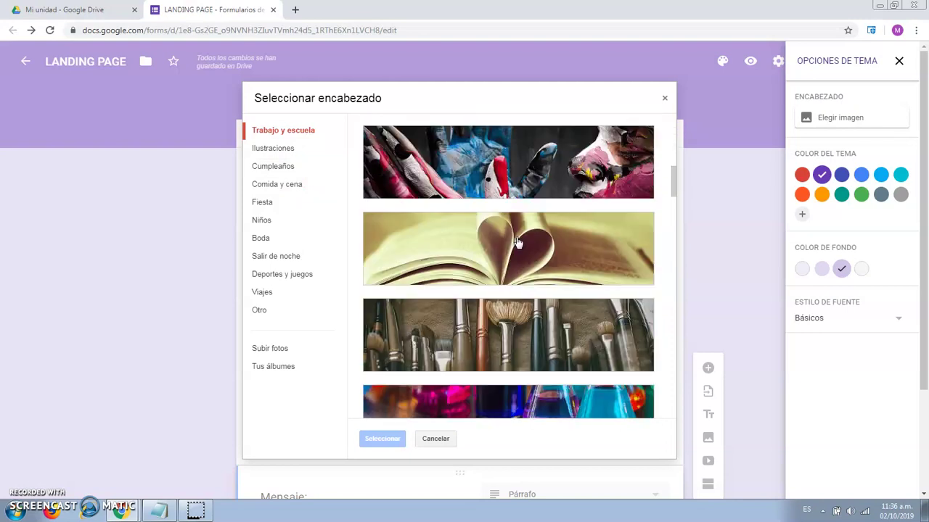
click(502, 251)
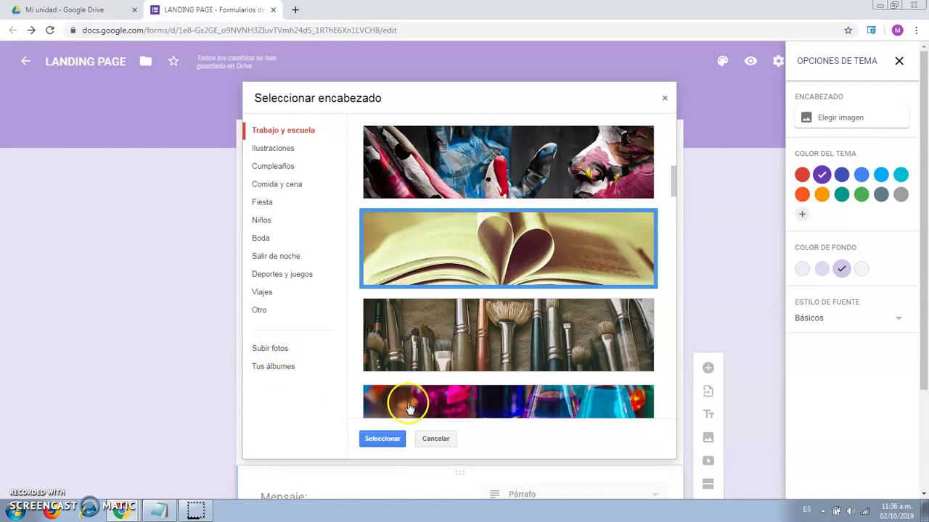
click(382, 439)
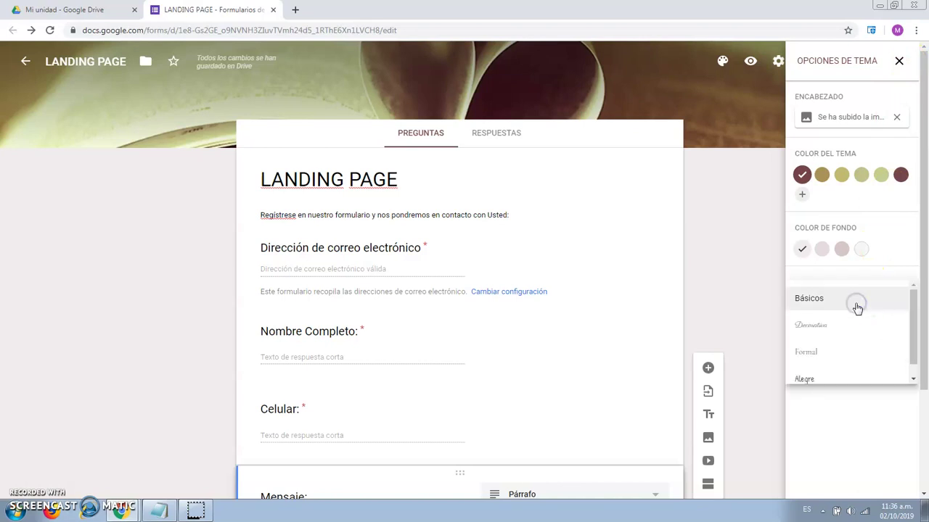
- Keep the theme's font style at Básicos after briefly trying Alegre
click(814, 367)
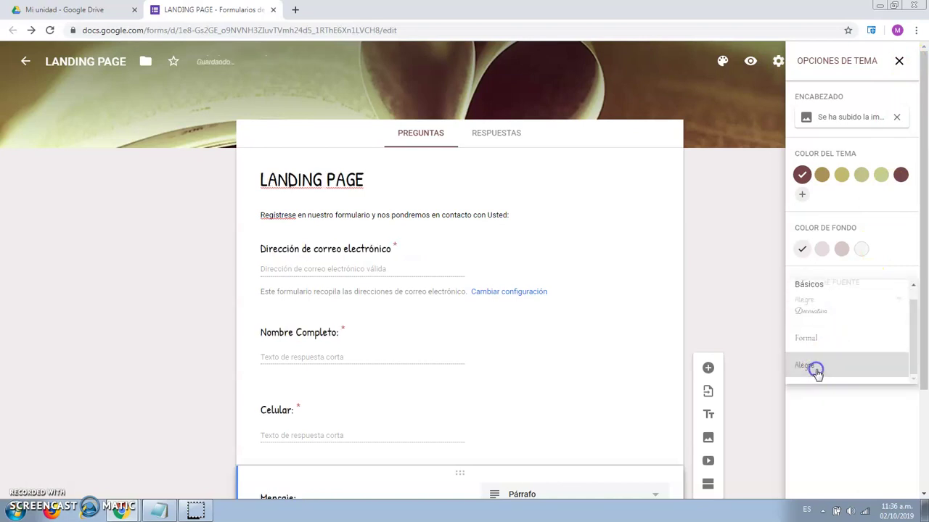
click(839, 298)
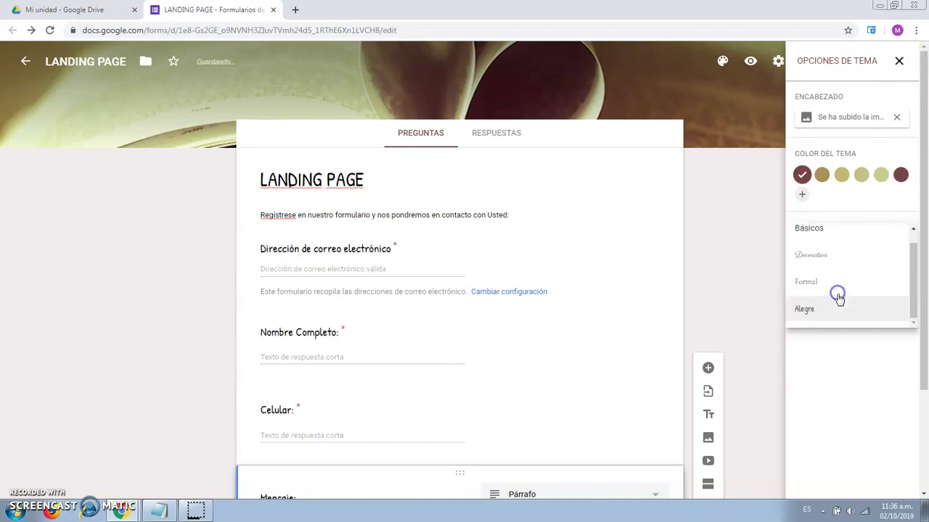
click(827, 251)
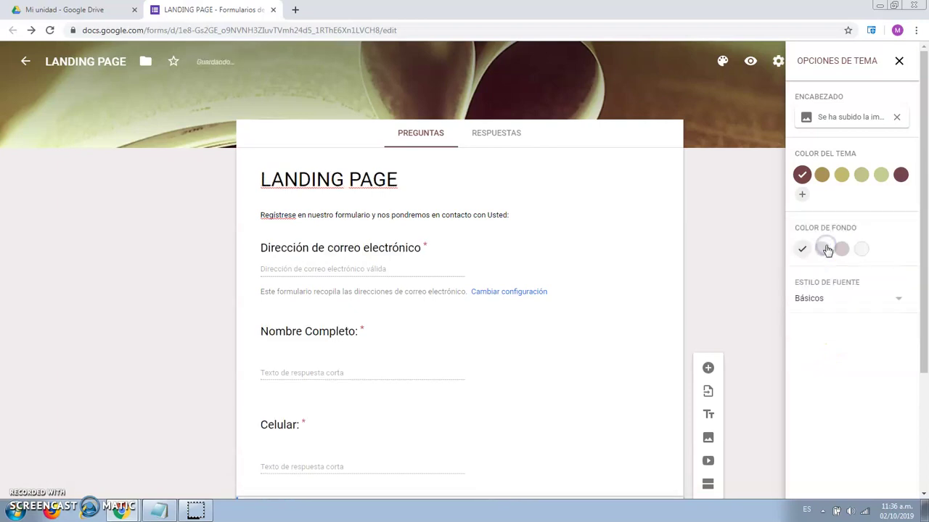
click(899, 60)
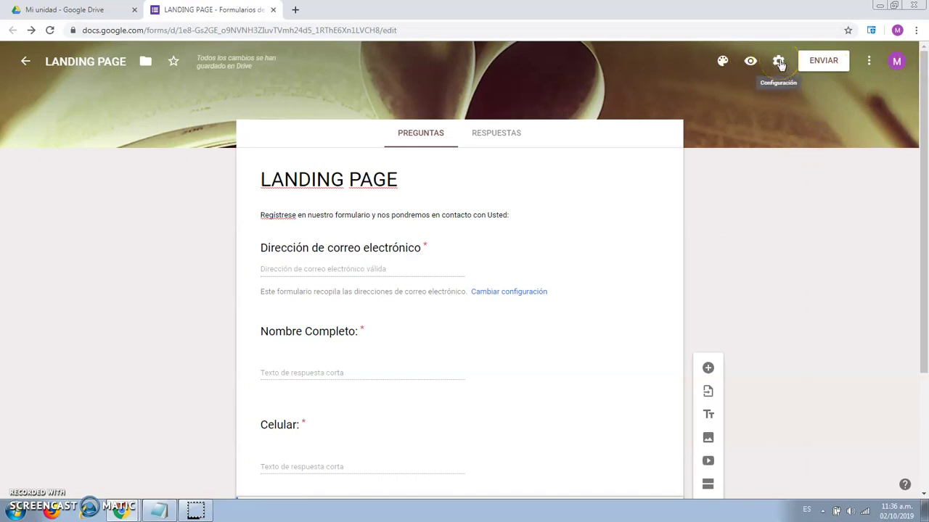
- Start the e-mail invitation and add the first recipient from the address suggestion
click(869, 63)
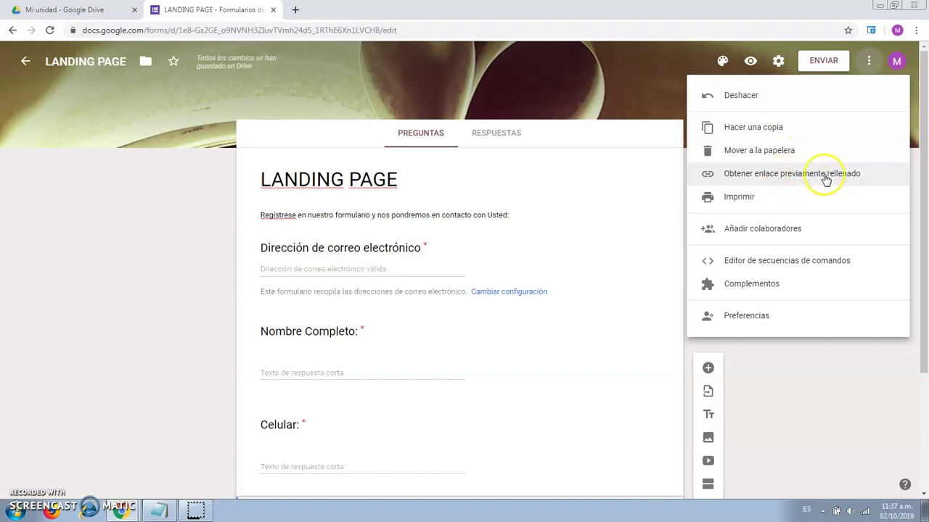
click(845, 371)
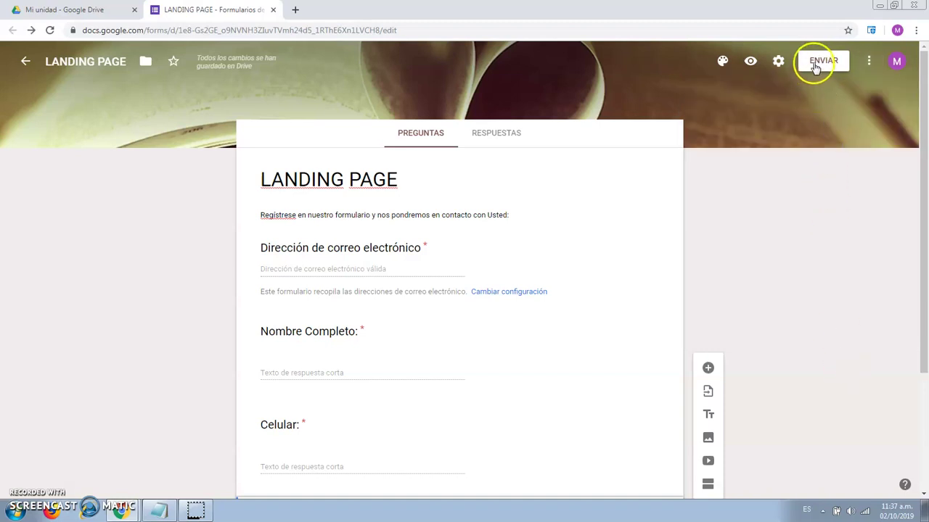
click(818, 63)
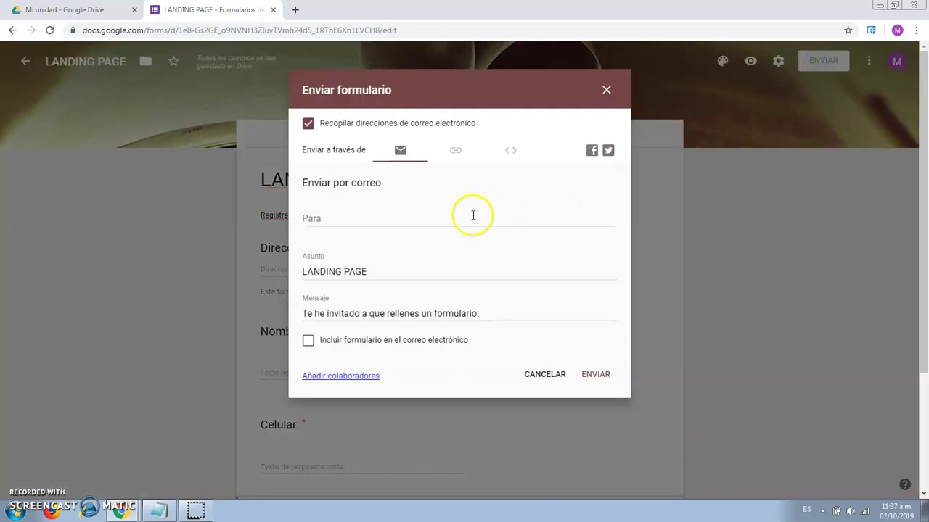
click(335, 215)
text(consul)
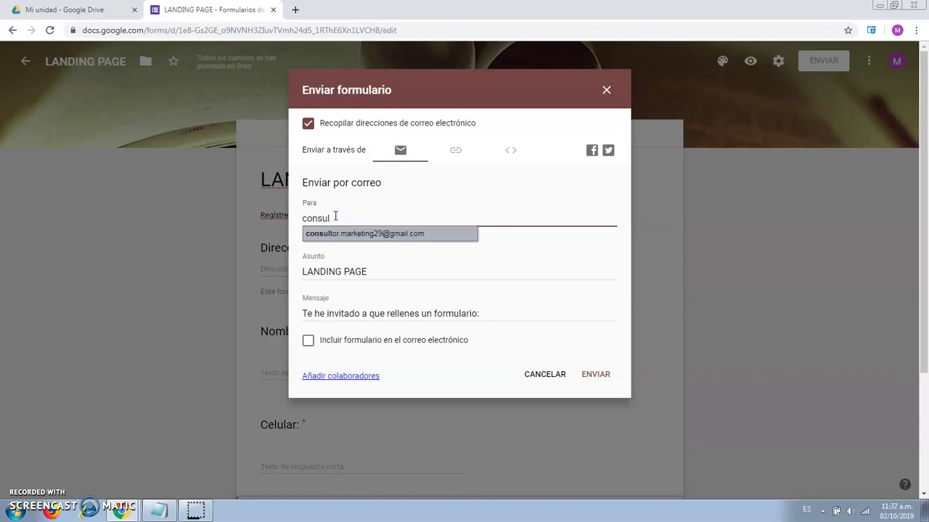
click(349, 233)
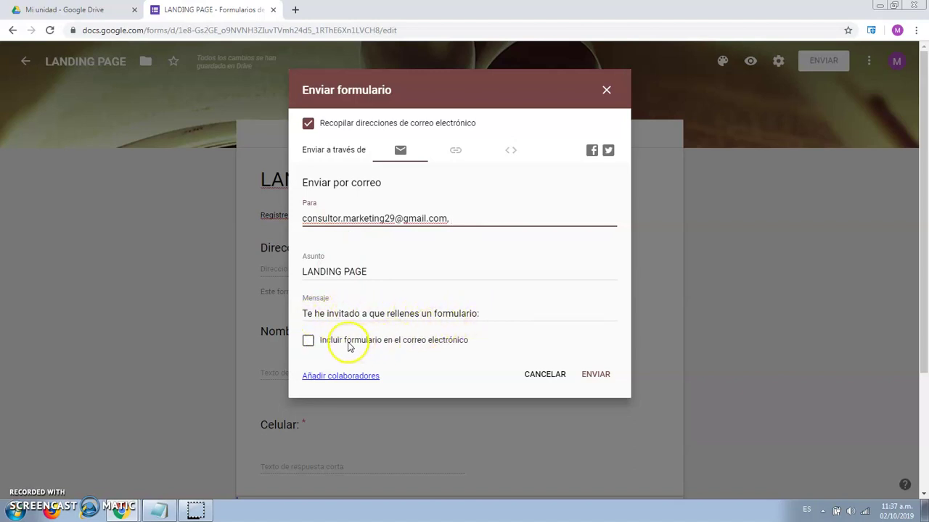
- Include the form in the e-mail, add a second suggested recipient, and send
click(309, 345)
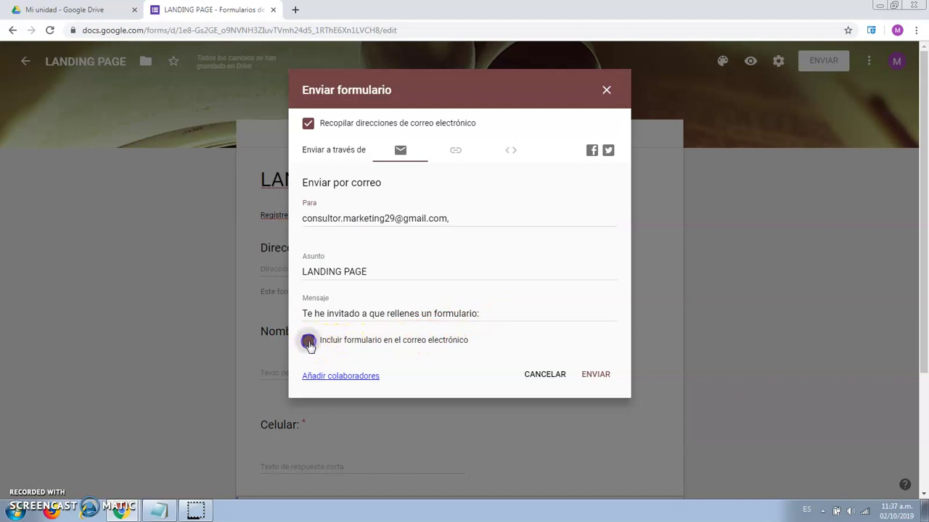
click(456, 218)
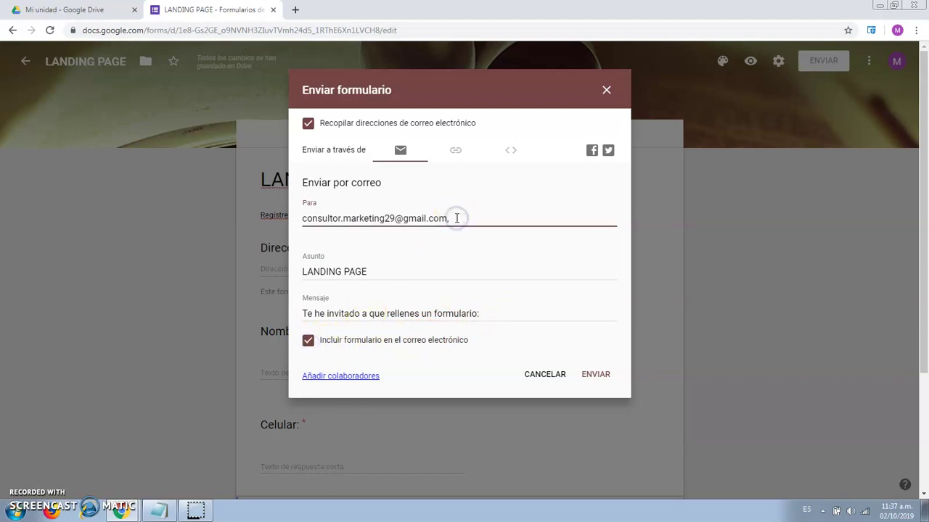
text(ra)
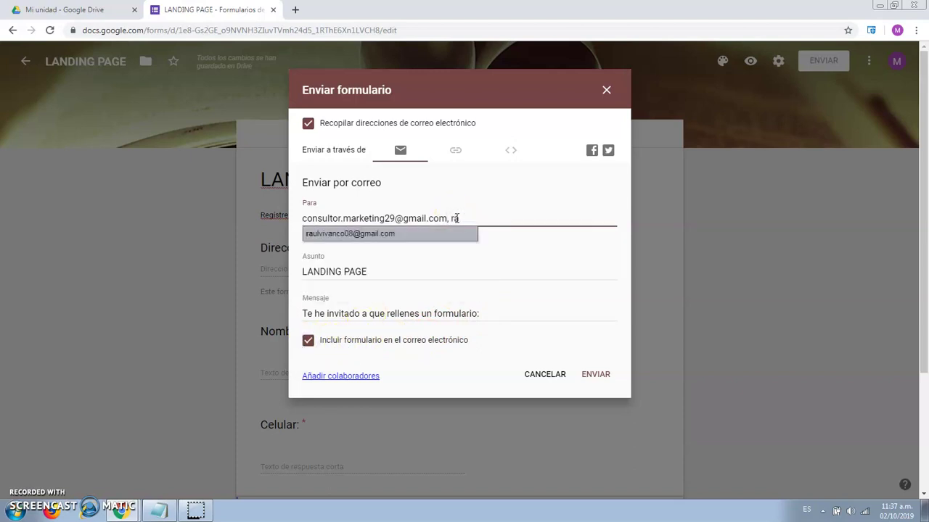
click(456, 233)
click(566, 218)
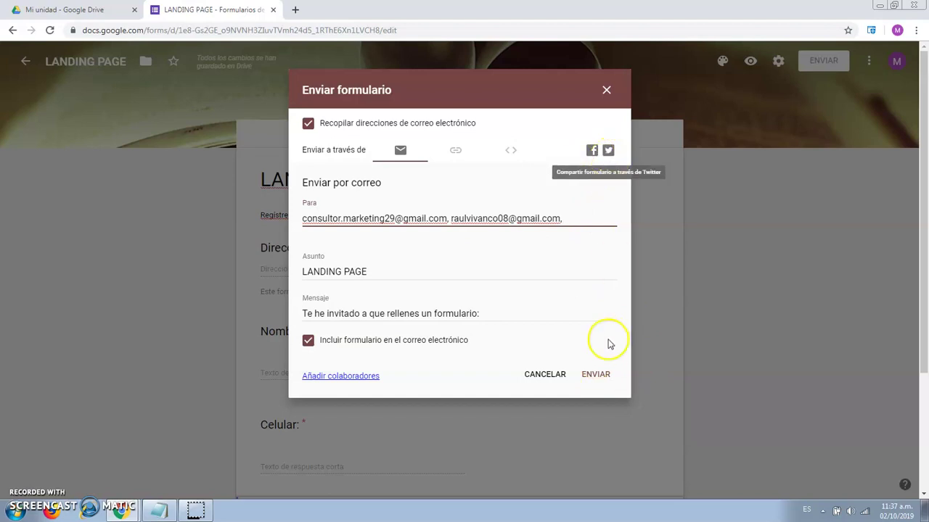
click(595, 375)
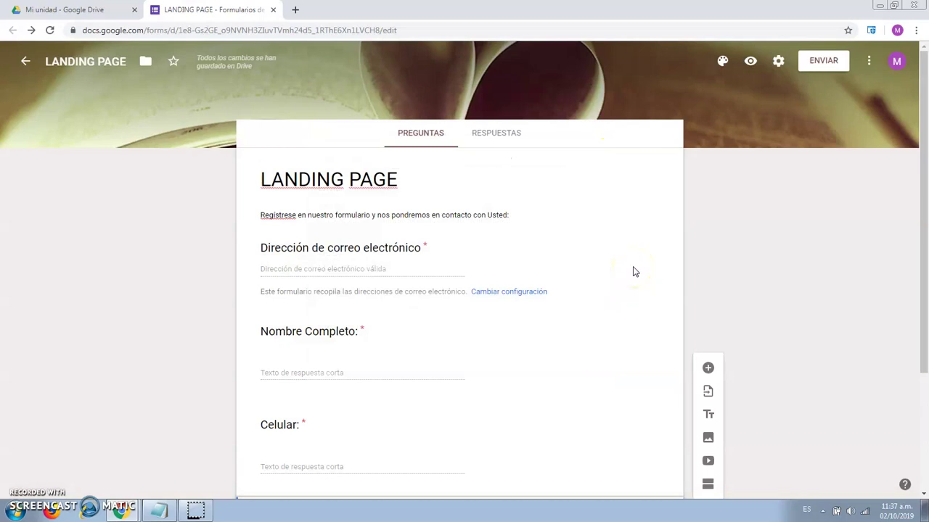
- Copy the form's shortened forms.gle link from the link sharing options
click(820, 62)
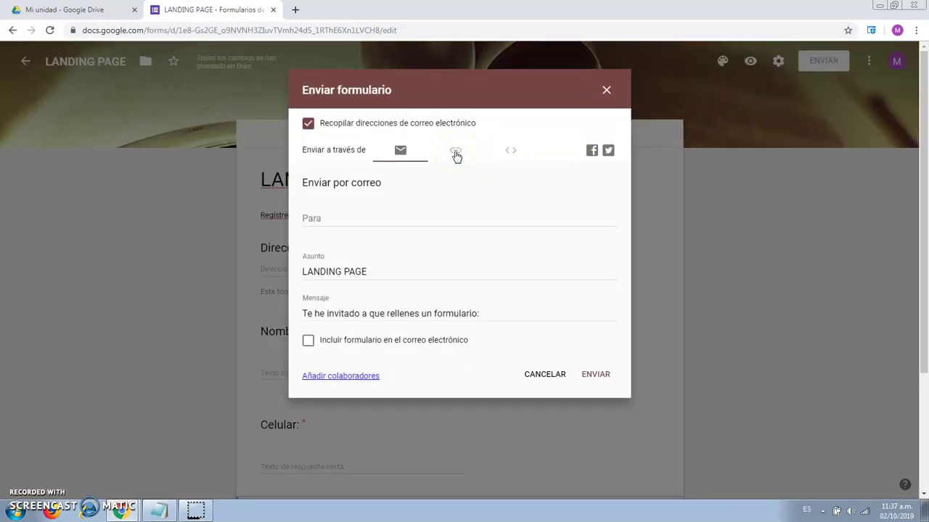
click(456, 153)
click(309, 225)
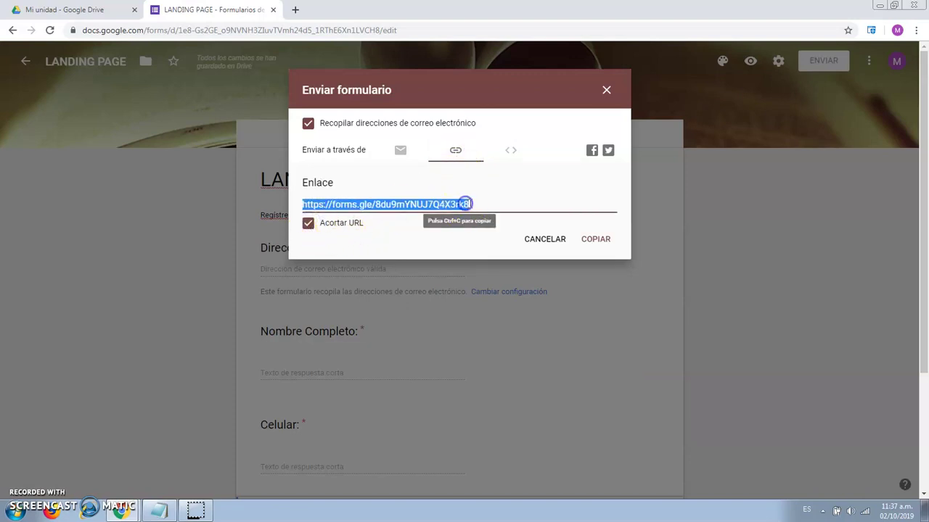
click(602, 238)
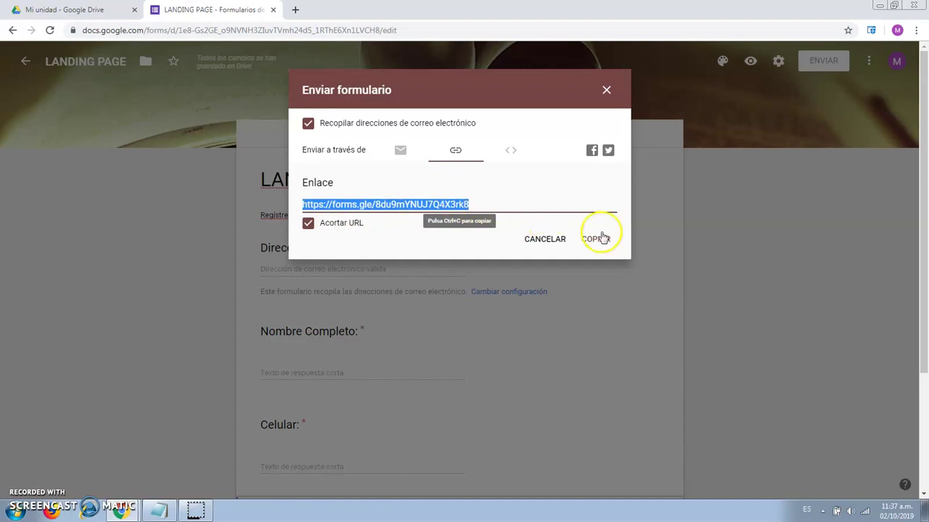
click(594, 242)
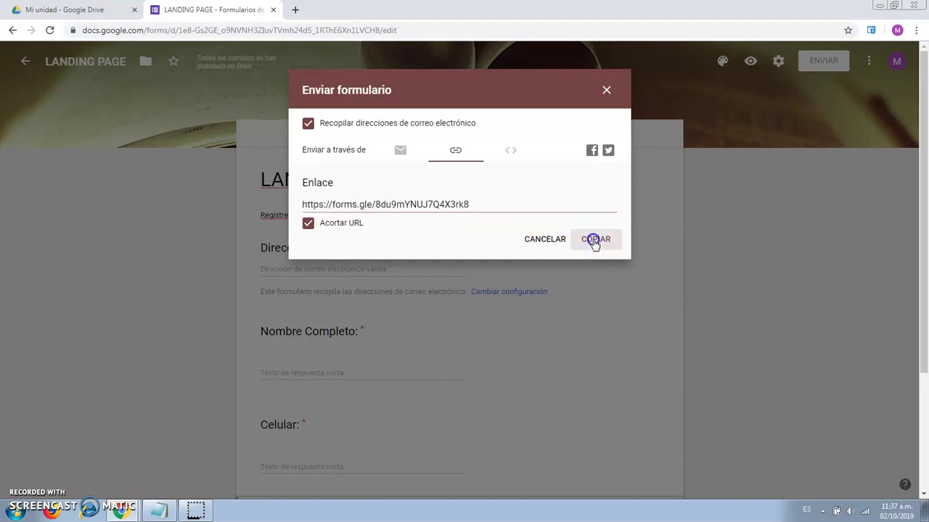
click(606, 90)
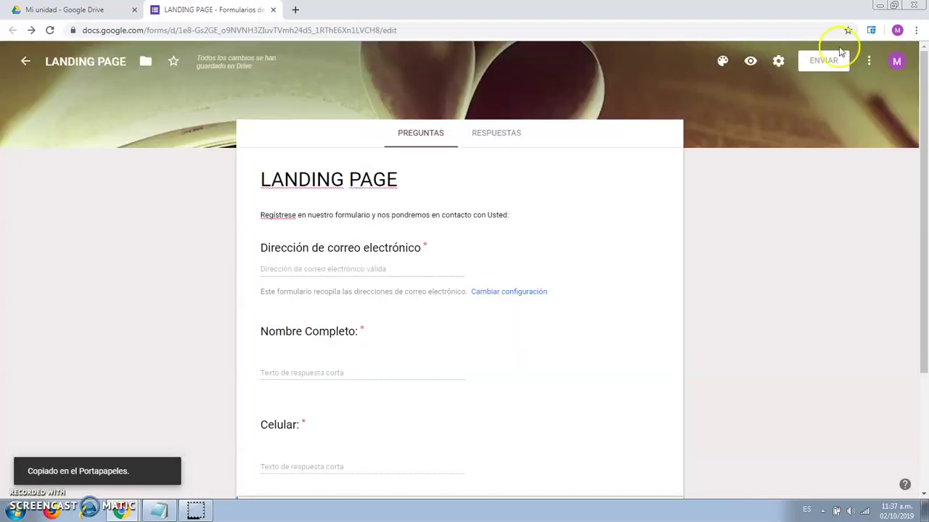
click(916, 30)
- Load the copied form link in a new incognito window
click(858, 75)
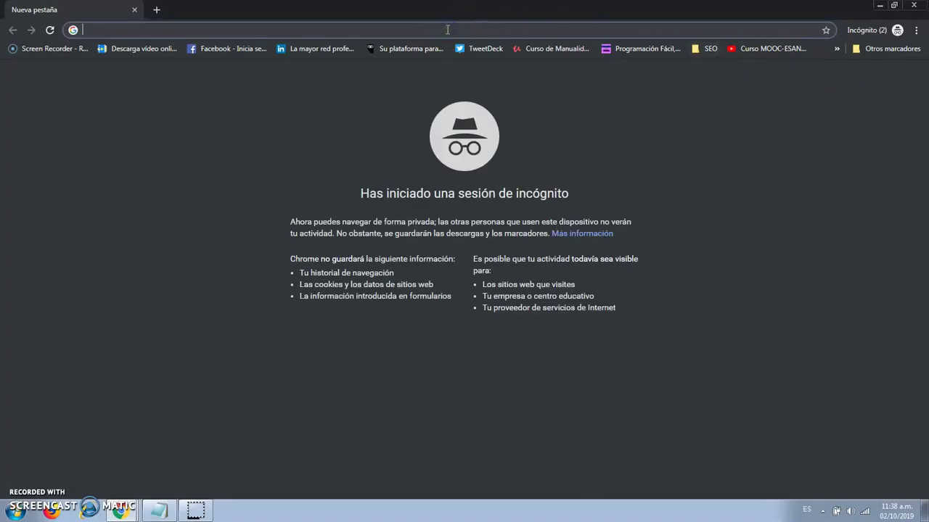
text(https://forms.gle/8du9mYNUJ7Q4X3rk8)
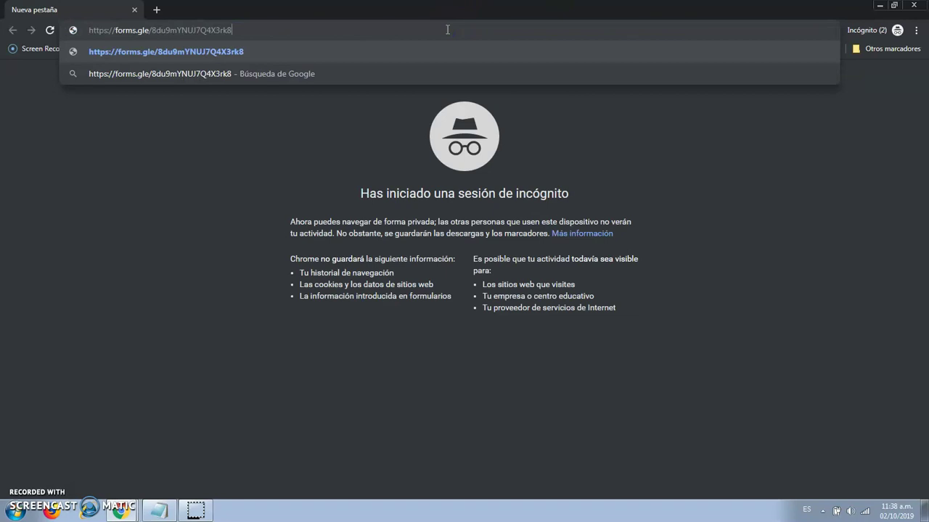
key(Return)
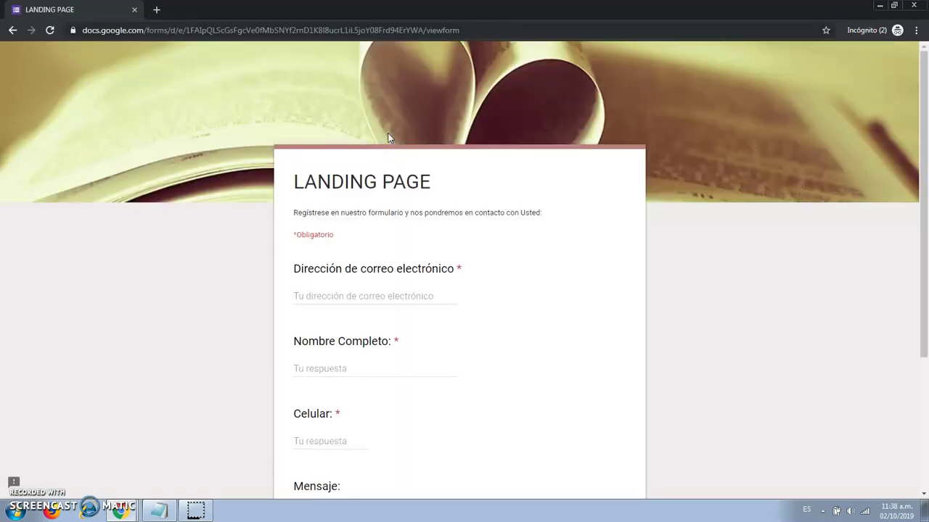
scroll(559, 208, down, 3)
scroll(564, 208, up, 2)
- Fill in e-mail, name, phone and message 'INFORMES', submit, and return to the editor
click(342, 240)
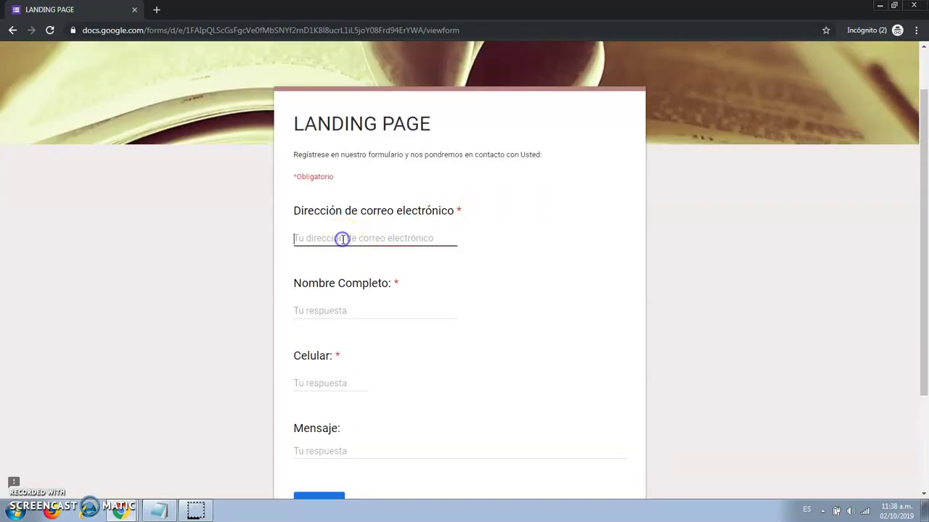
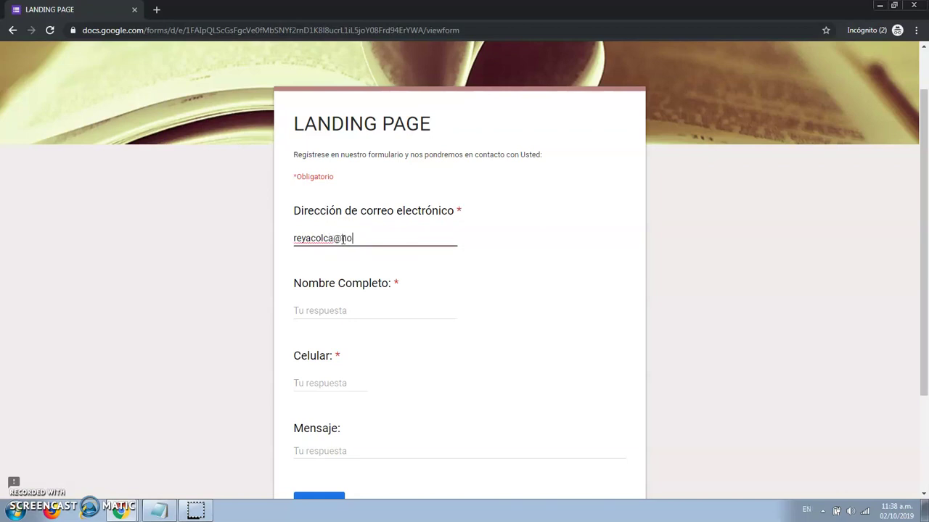
click(357, 311)
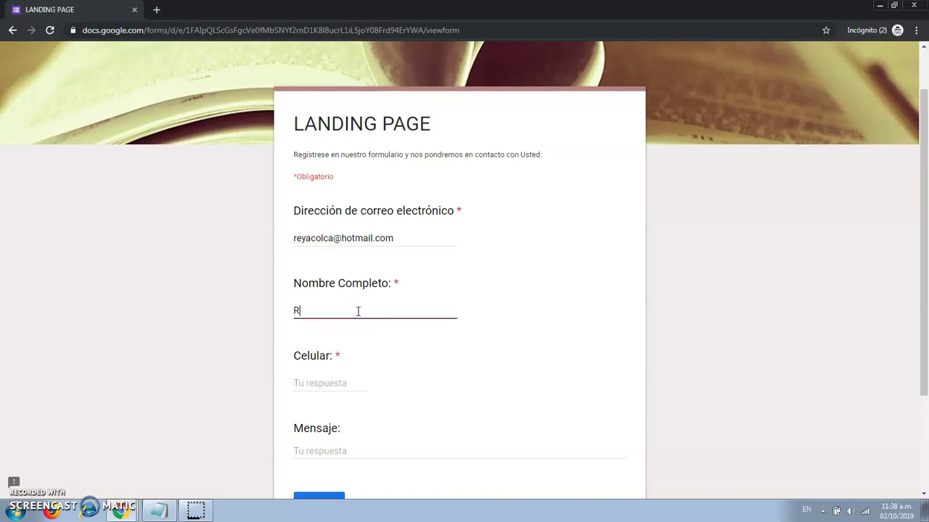
scroll(341, 319, down, 2)
click(330, 264)
text(99)
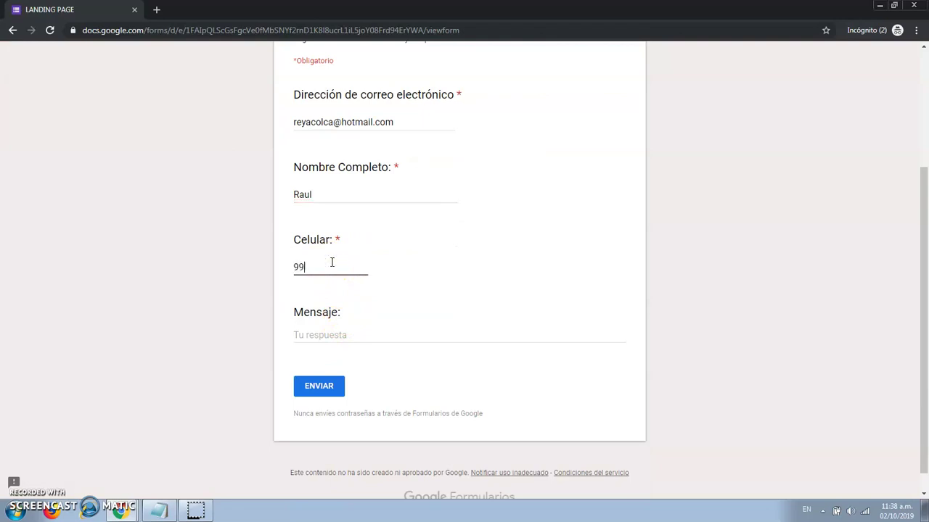
text(9999999)
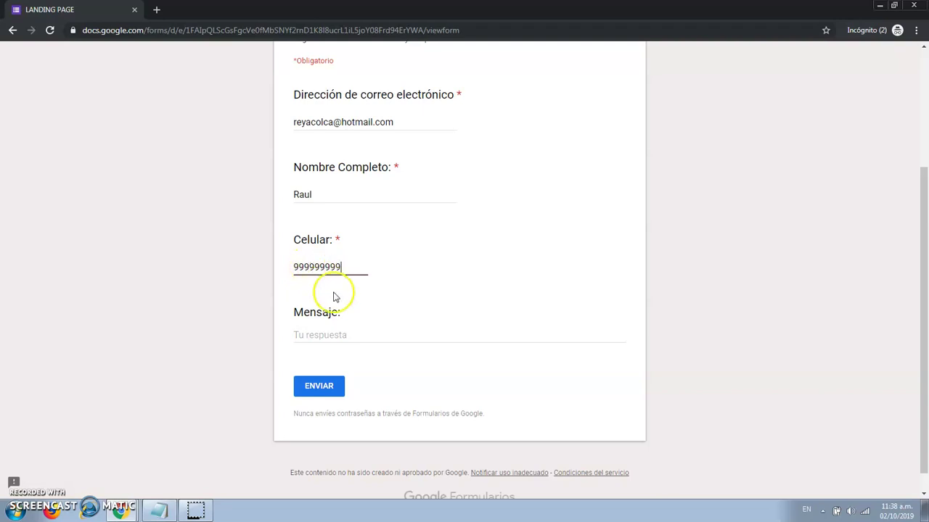
click(344, 336)
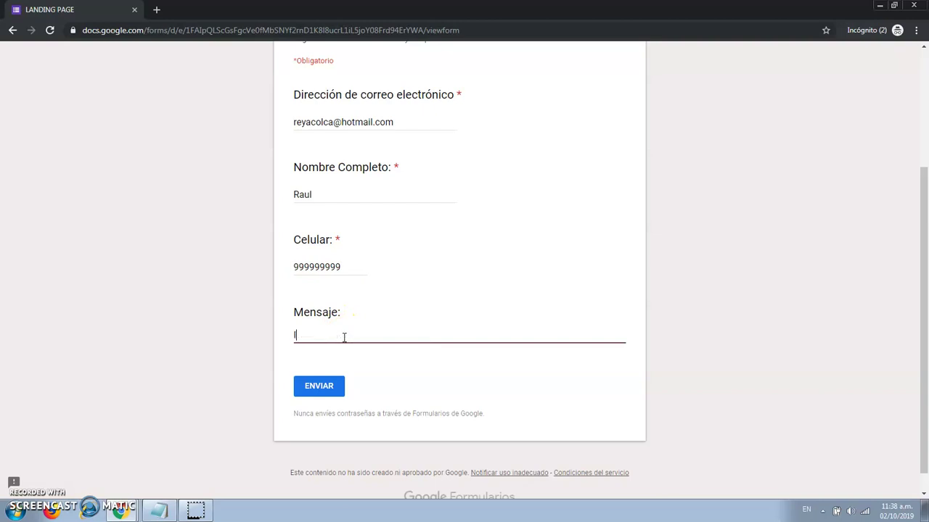
click(339, 388)
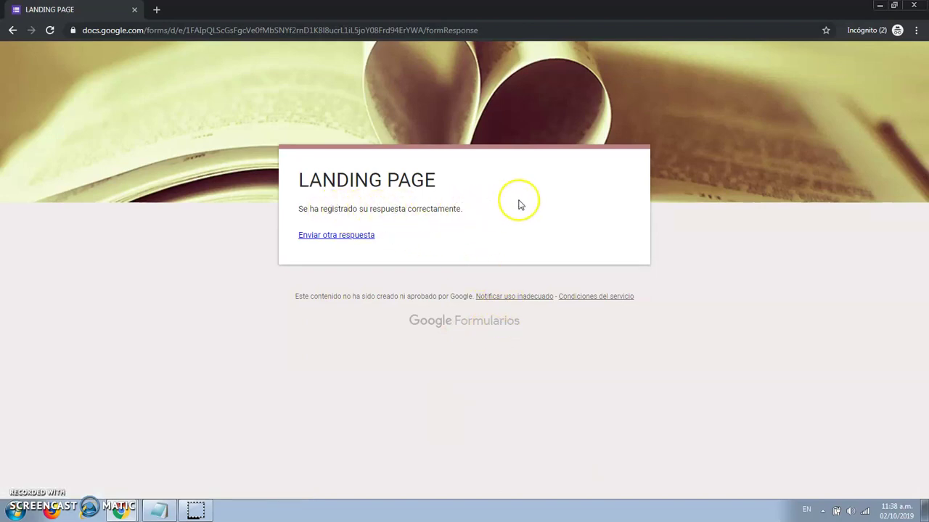
click(131, 509)
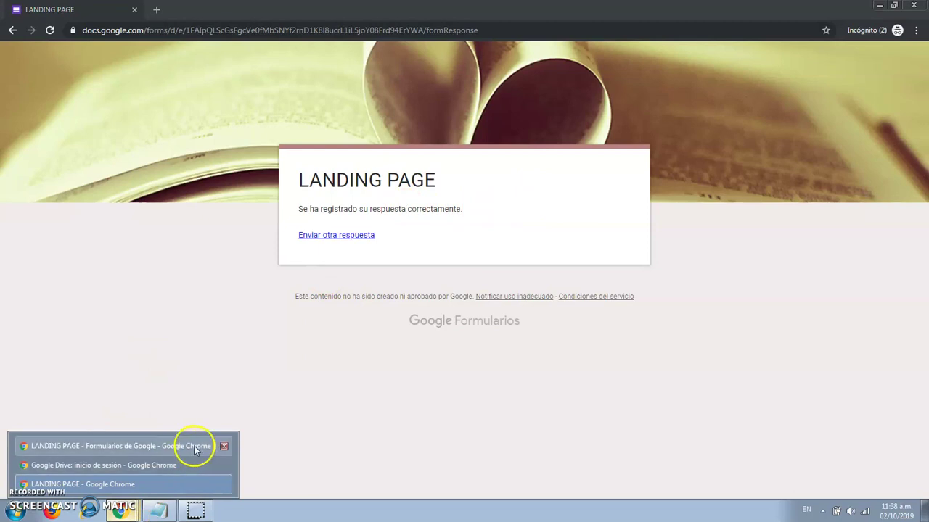
click(192, 447)
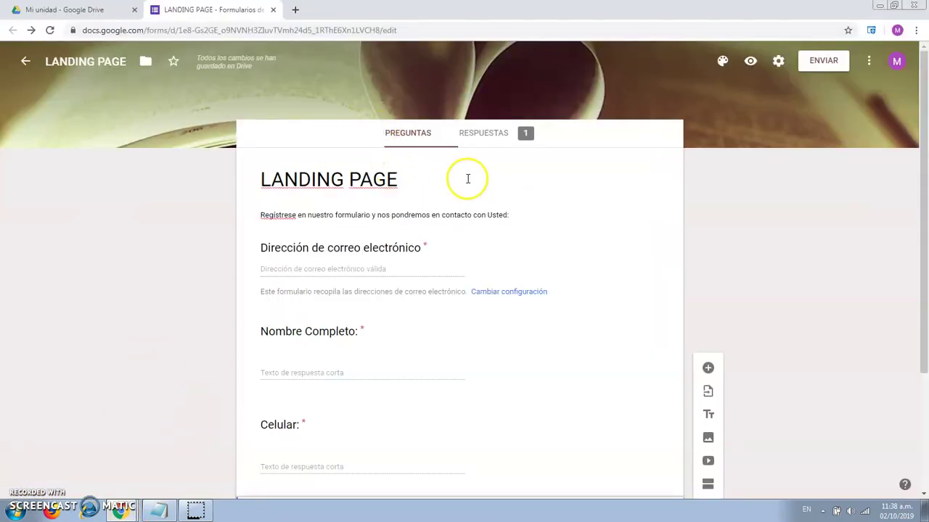
- Show the RESPUESTAS summary with one response received
click(496, 138)
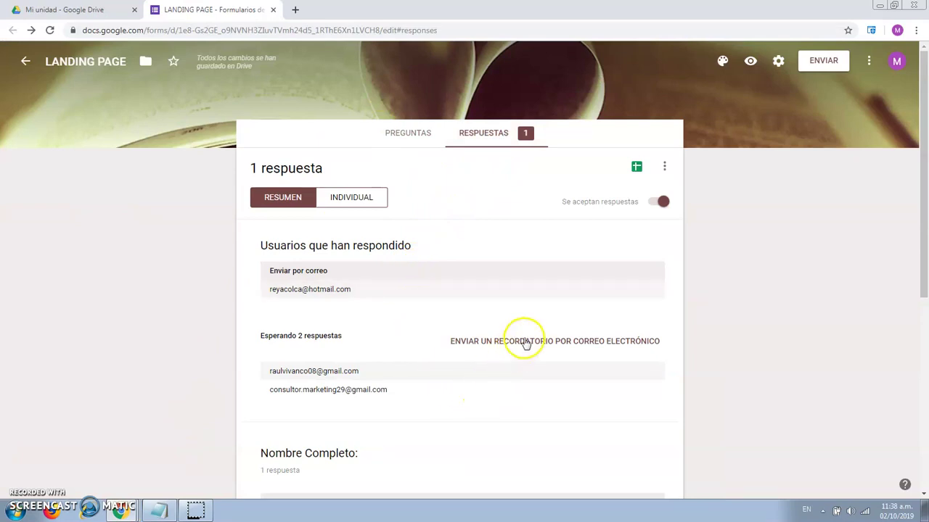
scroll(398, 326, down, 1)
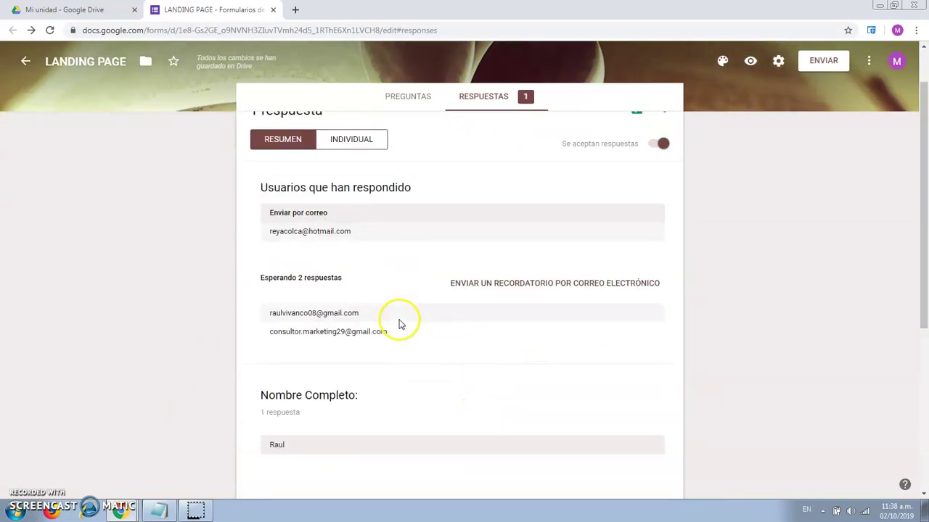
scroll(363, 327, up, 1)
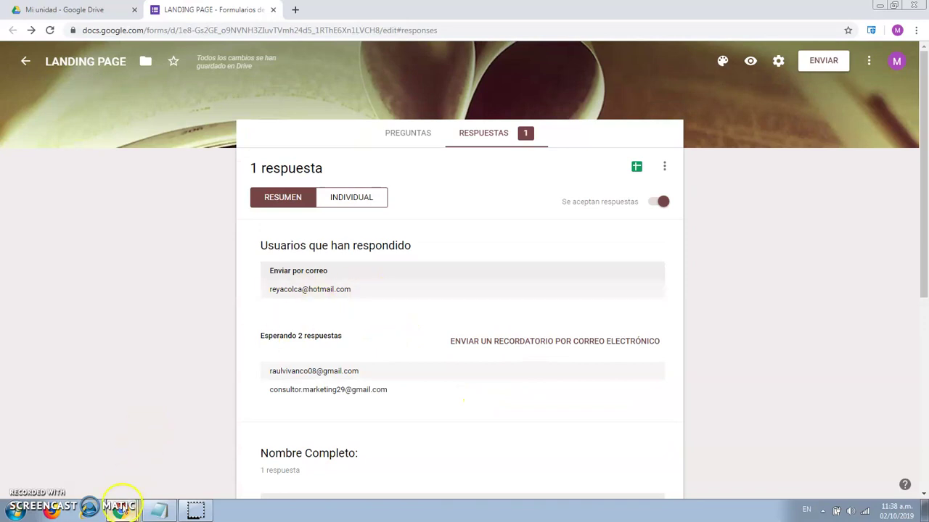
- Close the incognito window holding the submitted form and bring up Gmail
mouse_move(121, 510)
click(156, 484)
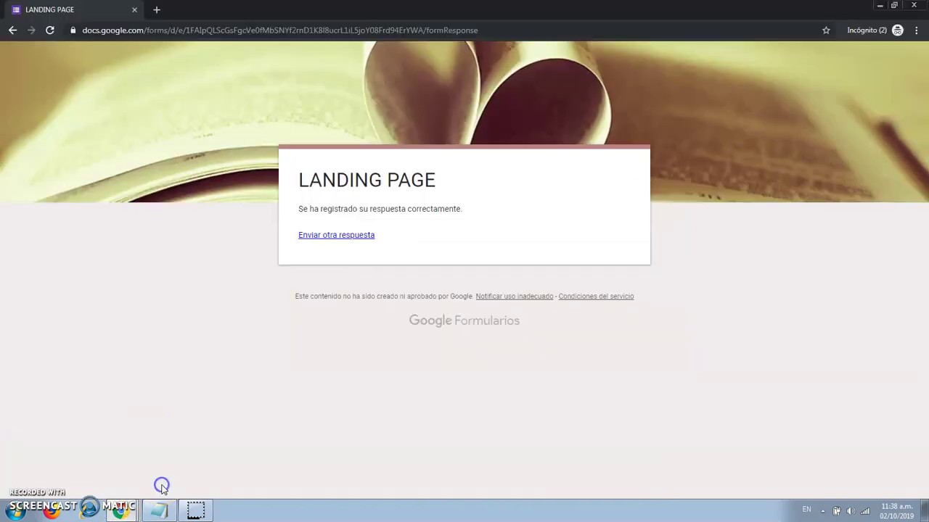
click(916, 6)
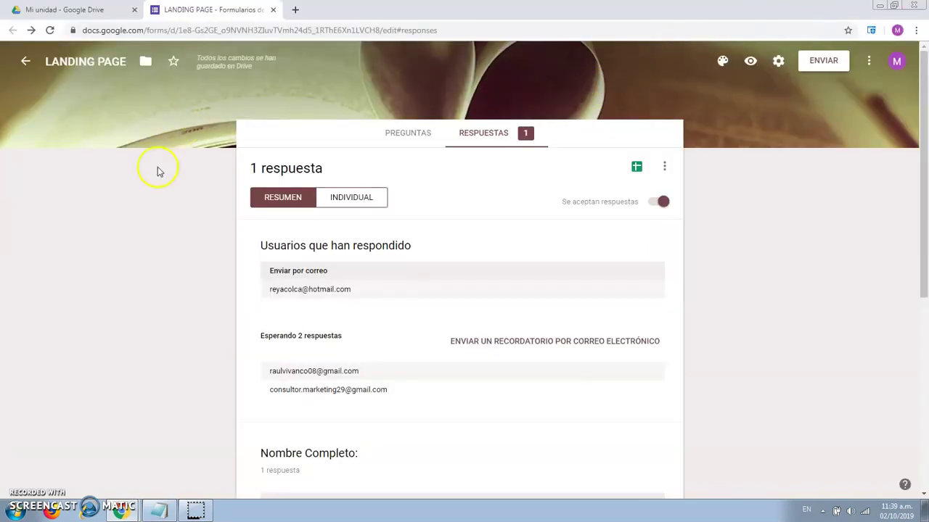
click(26, 508)
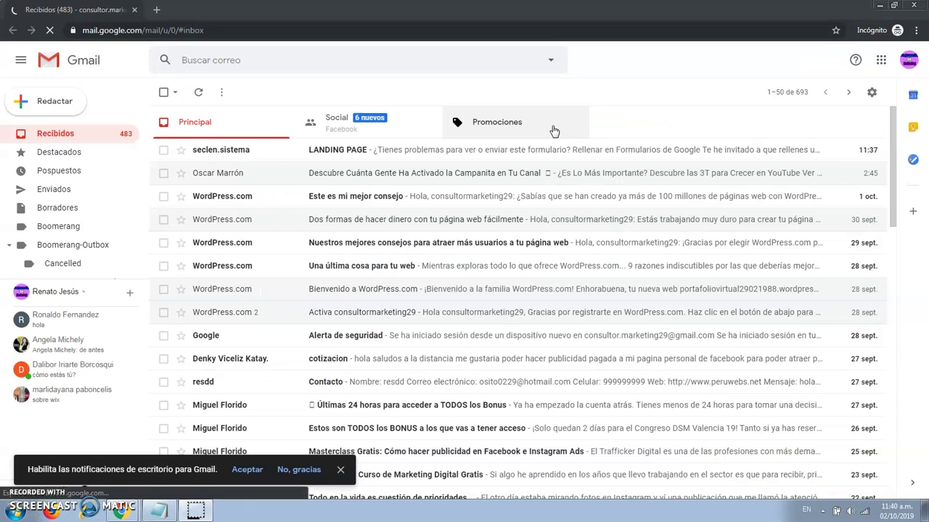
- Open the LANDING PAGE invitation e-mail in the Gmail inbox
click(627, 119)
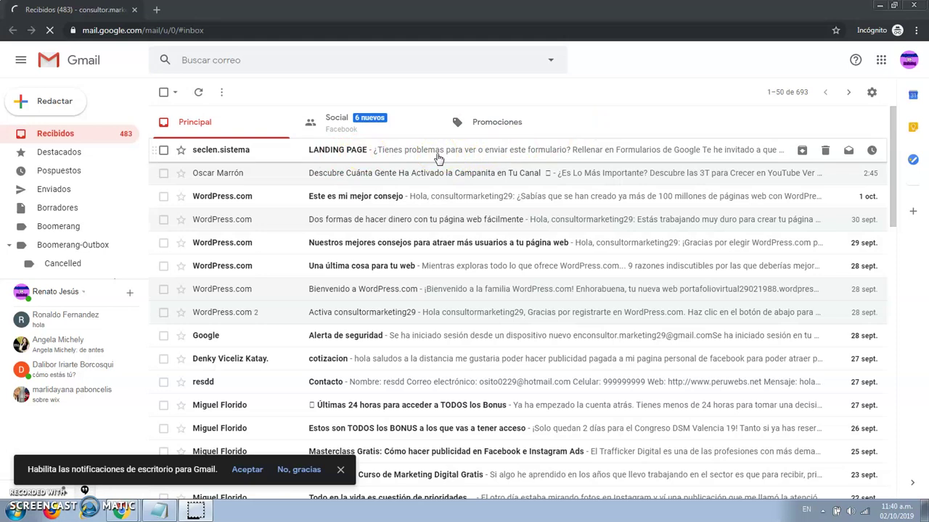
click(336, 151)
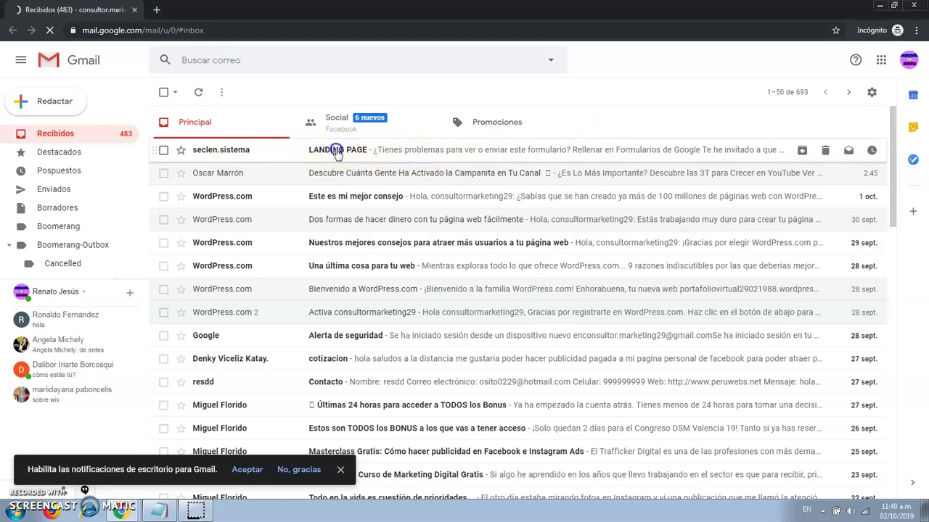
scroll(586, 249, down, 3)
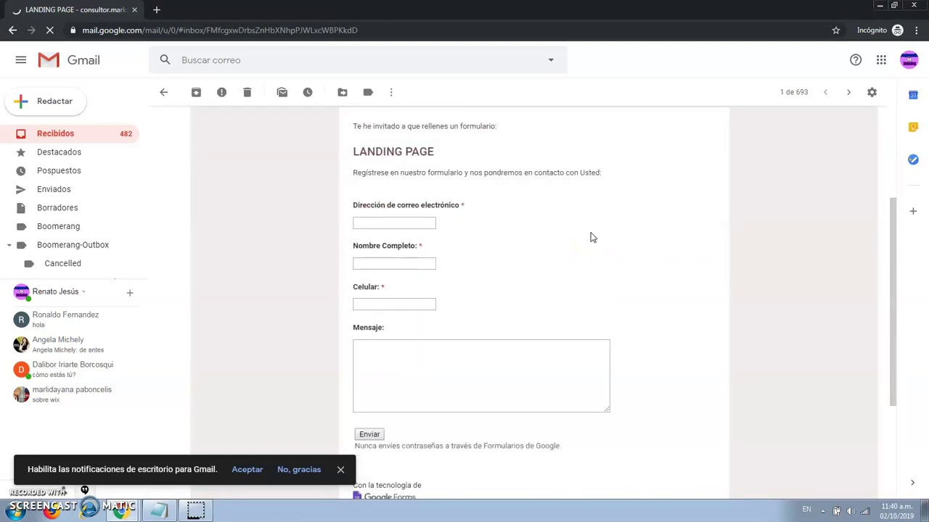
- Fill the embedded form with the respondent's e-mail, name, phone and 'informes', then submit
click(410, 223)
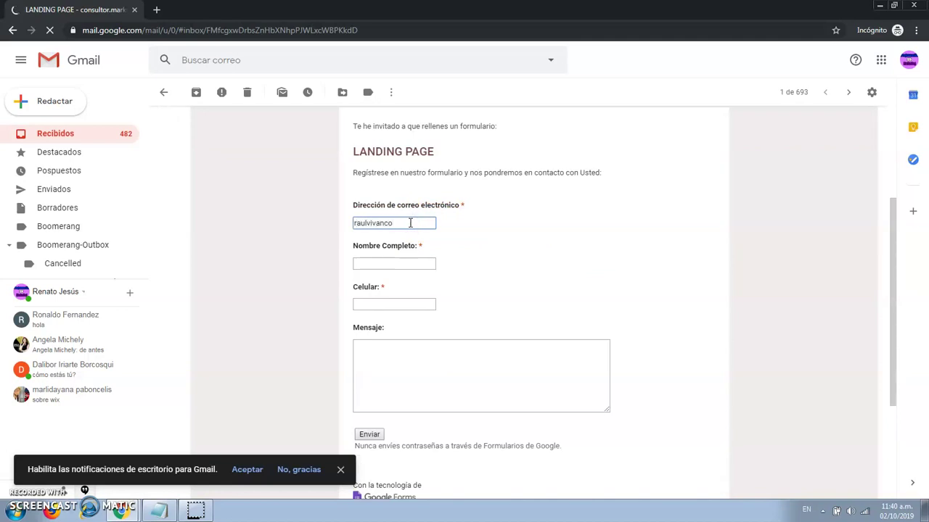
click(391, 269)
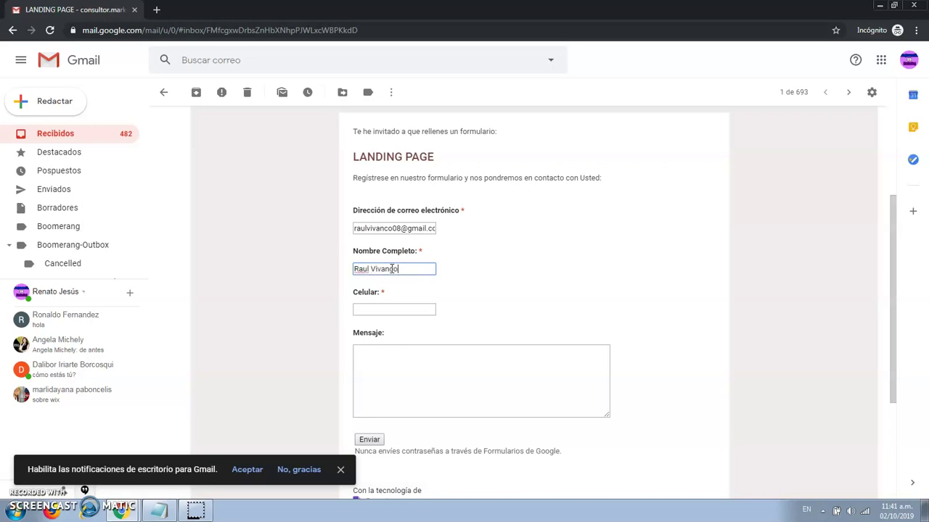
click(388, 312)
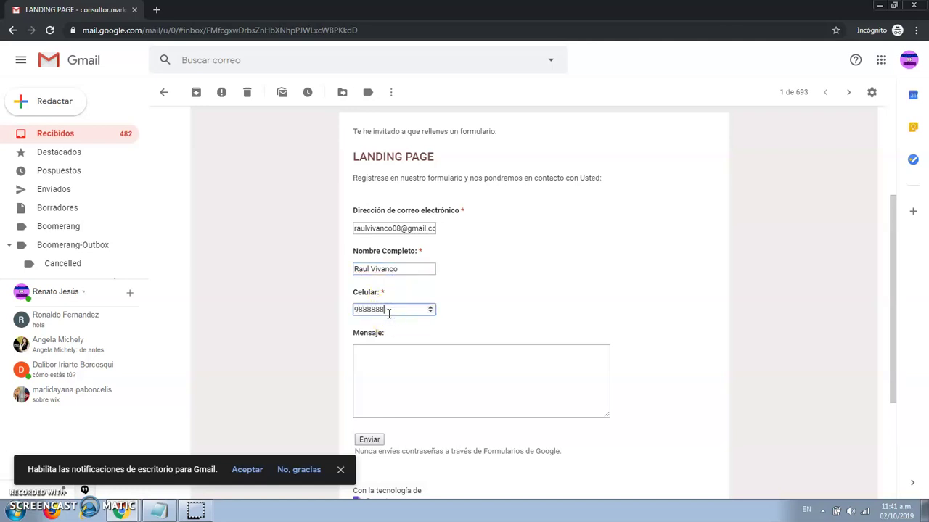
click(423, 357)
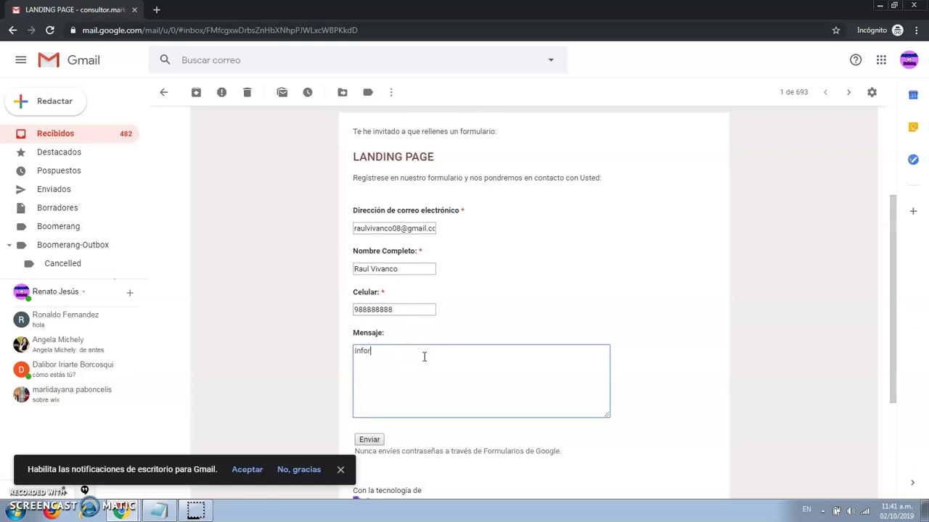
text(informes)
scroll(435, 372, down, 1)
click(367, 383)
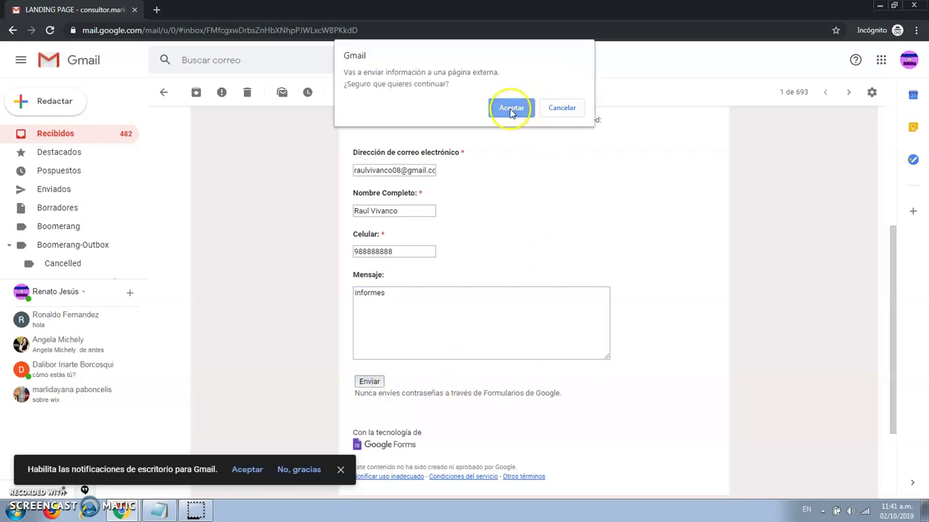
click(507, 108)
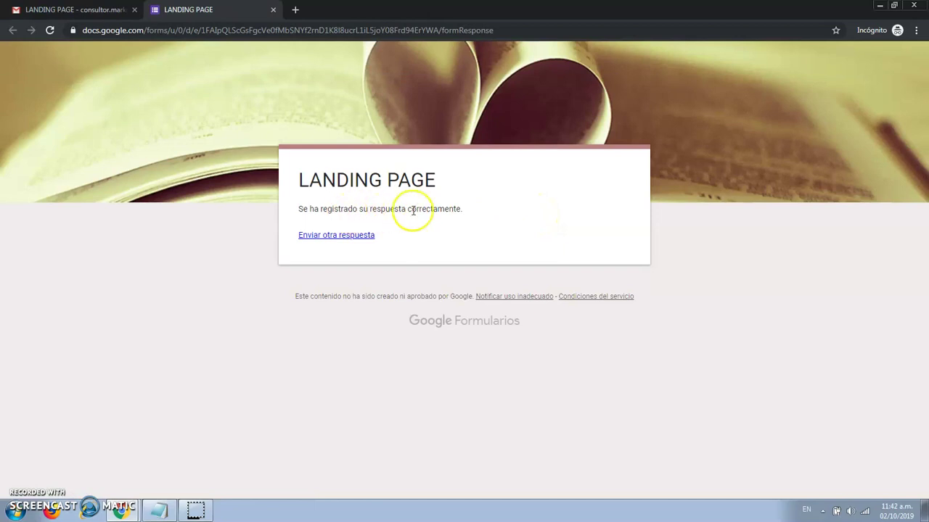
- Review the Resumen summary of the form's two responses
mouse_move(127, 513)
click(131, 466)
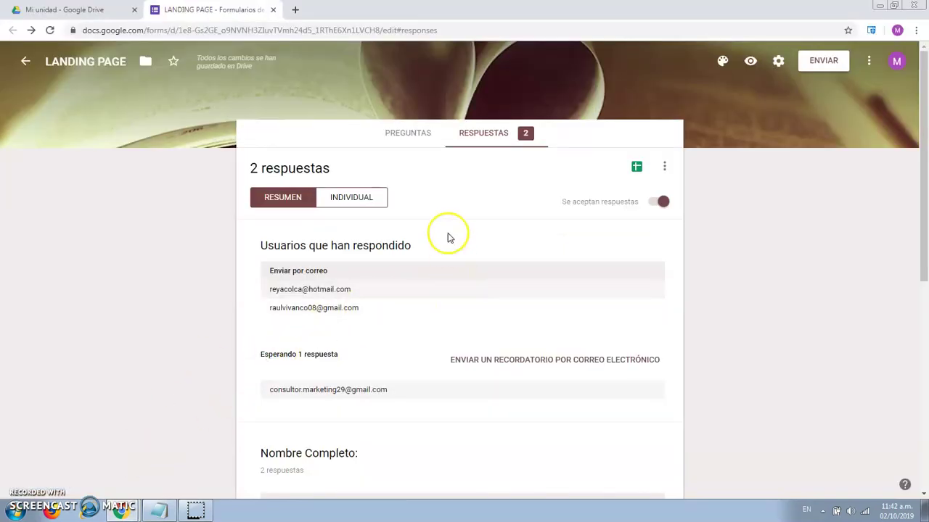
click(415, 132)
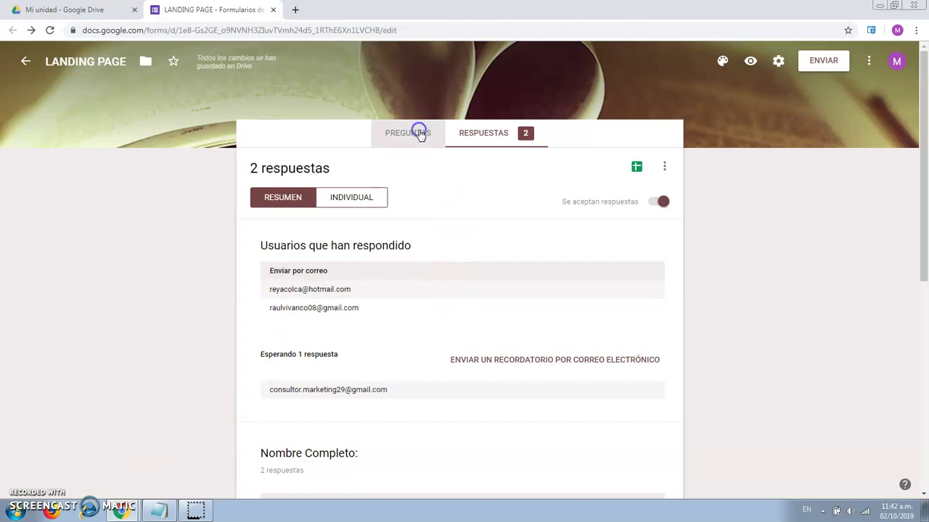
click(484, 134)
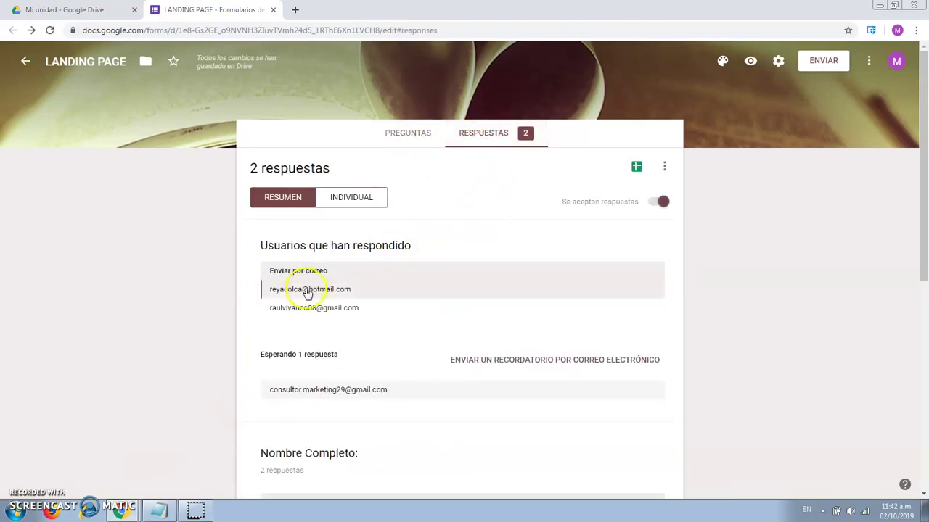
scroll(341, 319, down, 2)
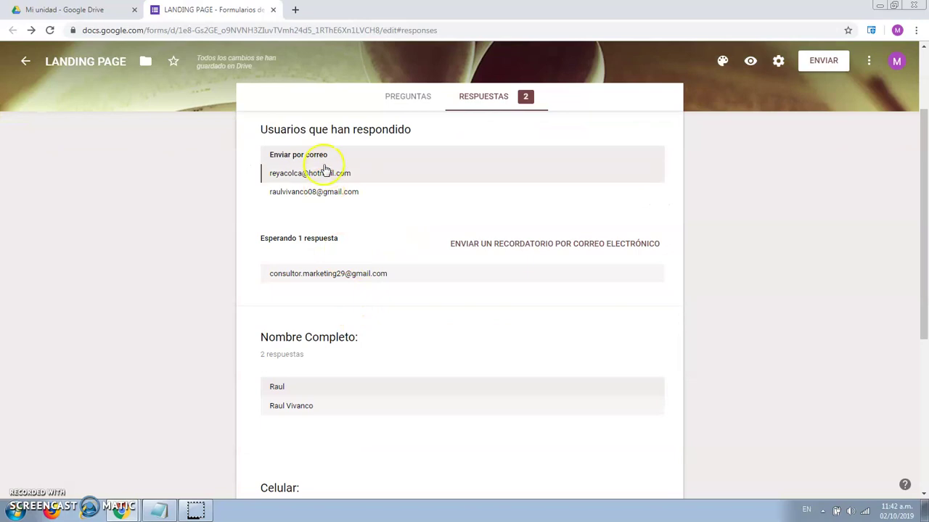
scroll(382, 242, down, 1)
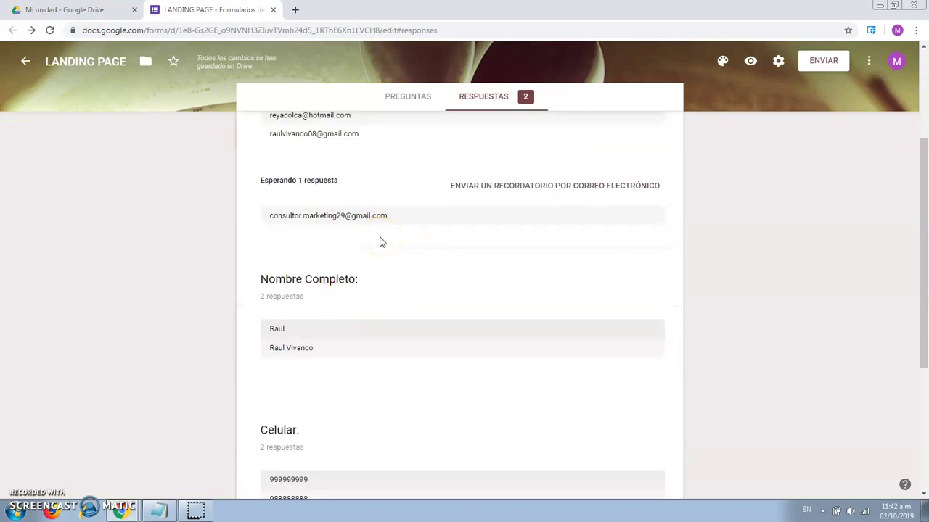
scroll(383, 241, down, 1)
scroll(382, 241, down, 1)
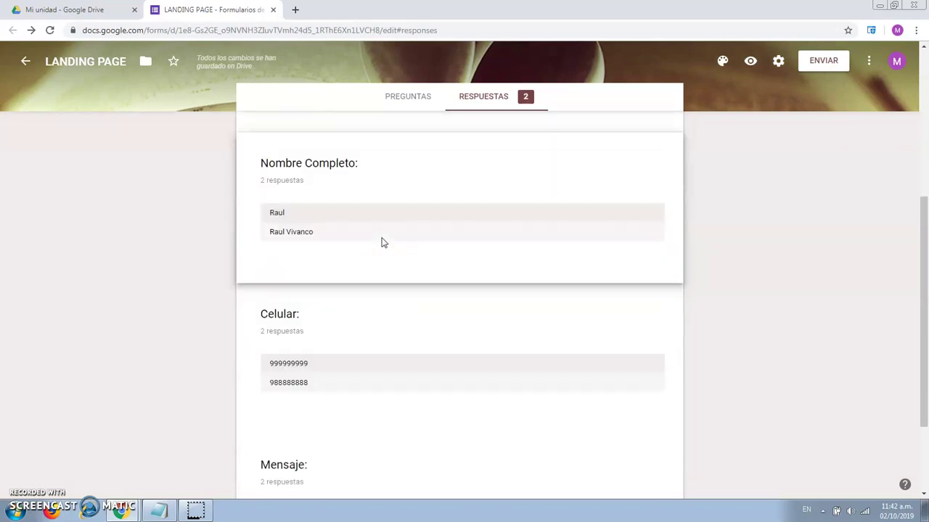
scroll(385, 282, down, 1)
scroll(368, 322, down, 1)
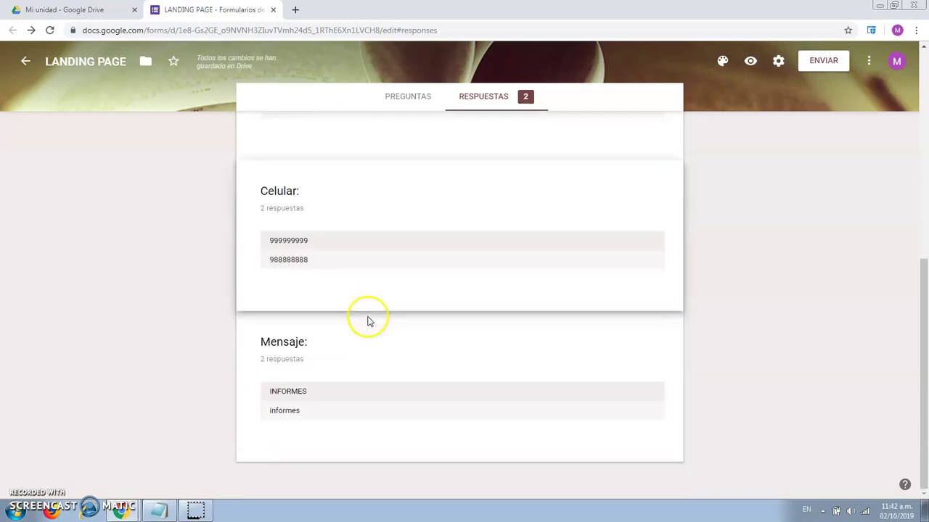
scroll(367, 319, up, 7)
- Browse both responses one at a time in the Individual view
click(357, 198)
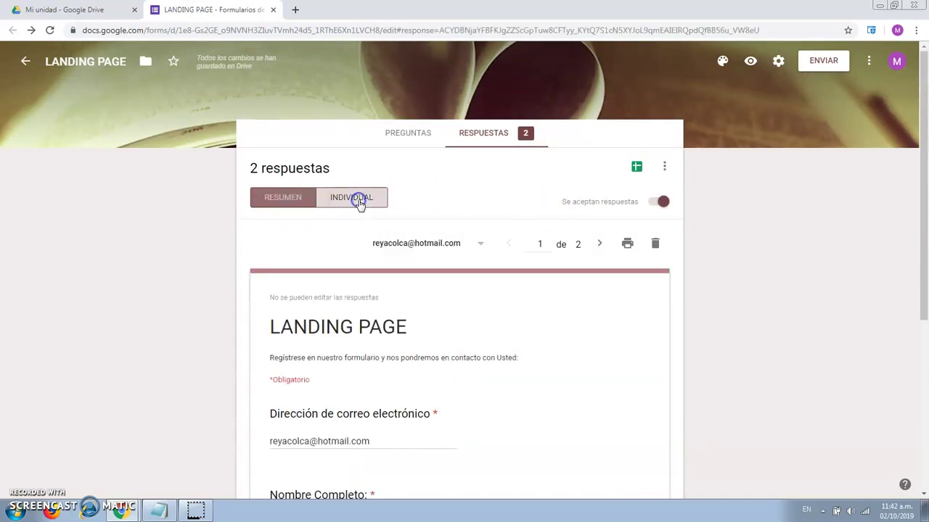
scroll(536, 294, down, 2)
scroll(536, 294, up, 2)
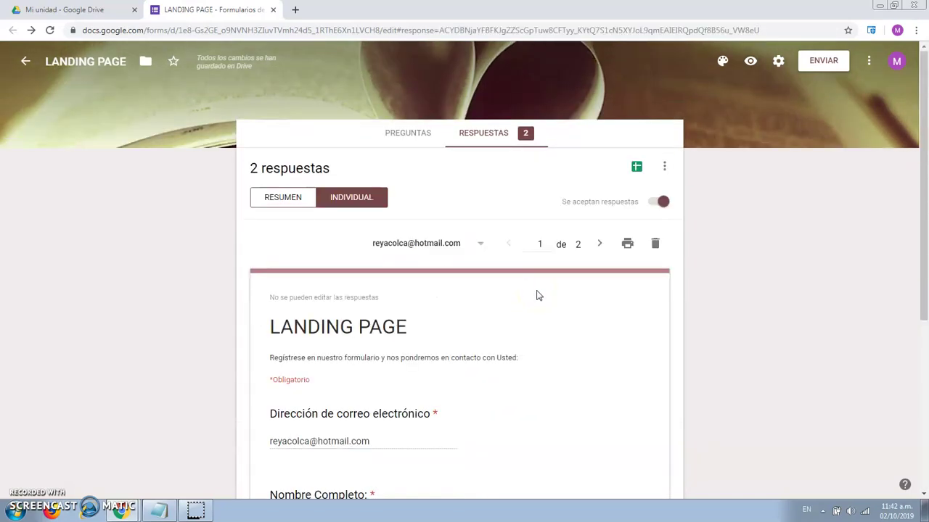
click(599, 244)
scroll(581, 293, down, 3)
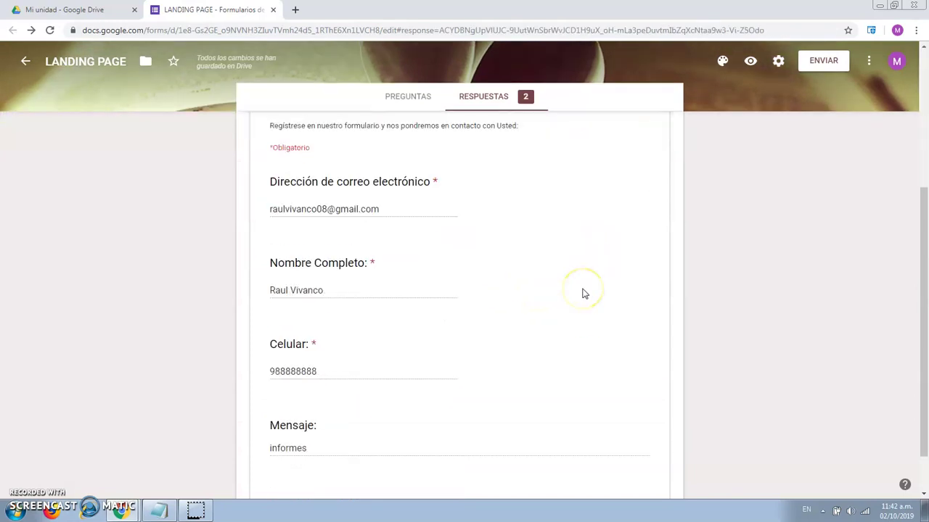
scroll(583, 293, up, 3)
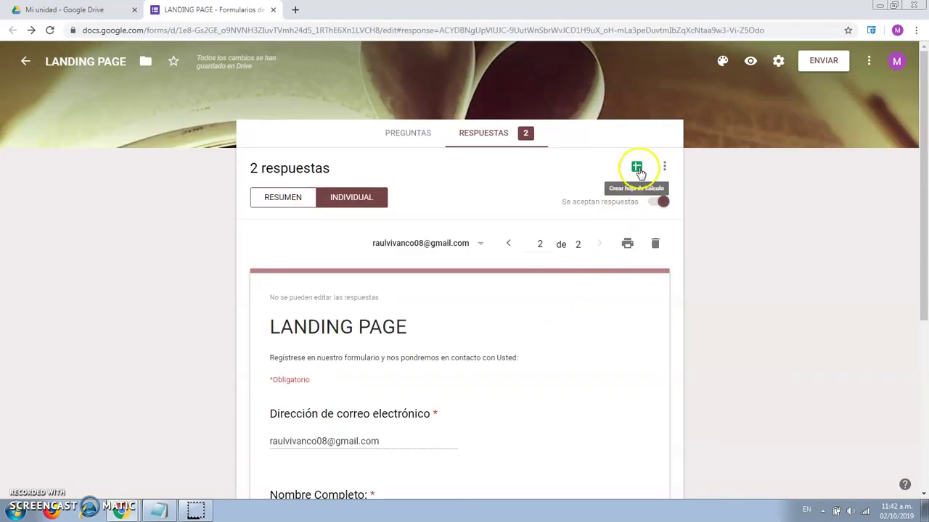
- Create a new linked spreadsheet, LANDING PAGE (respuestas), for the responses
click(664, 167)
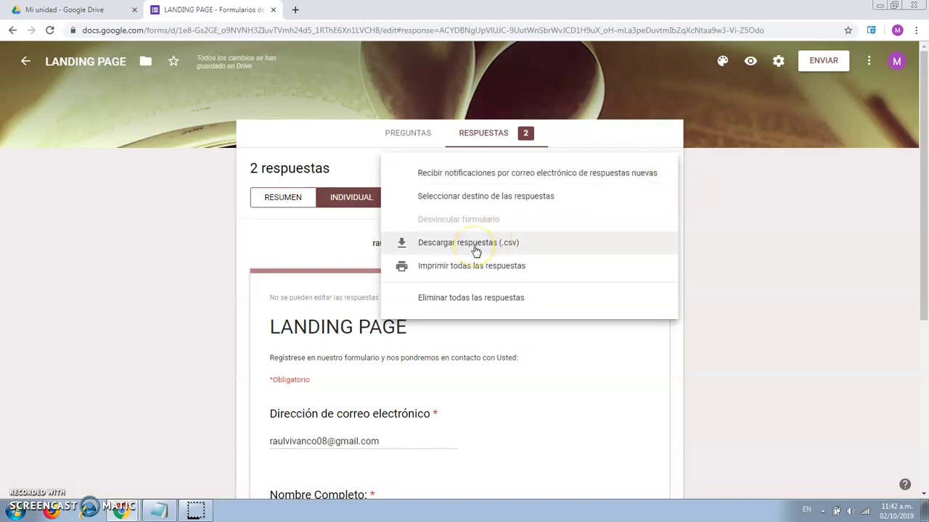
click(717, 235)
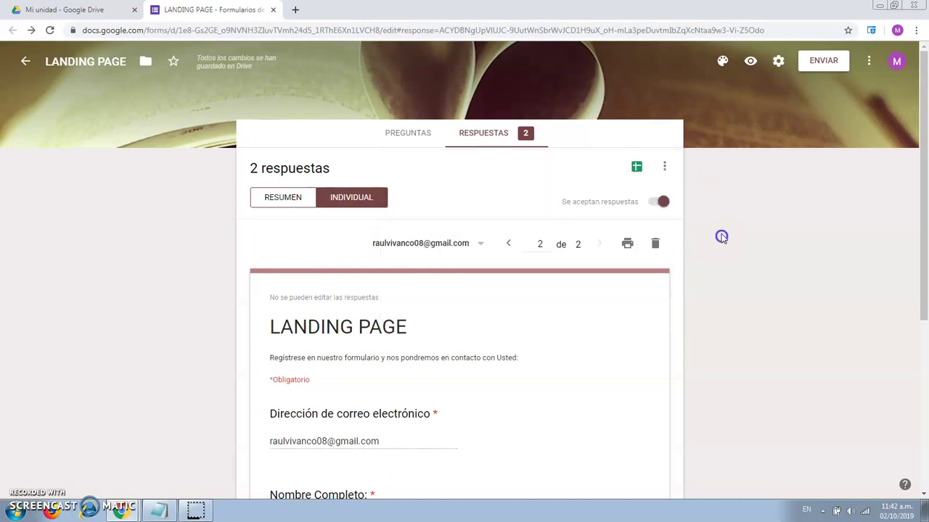
click(636, 169)
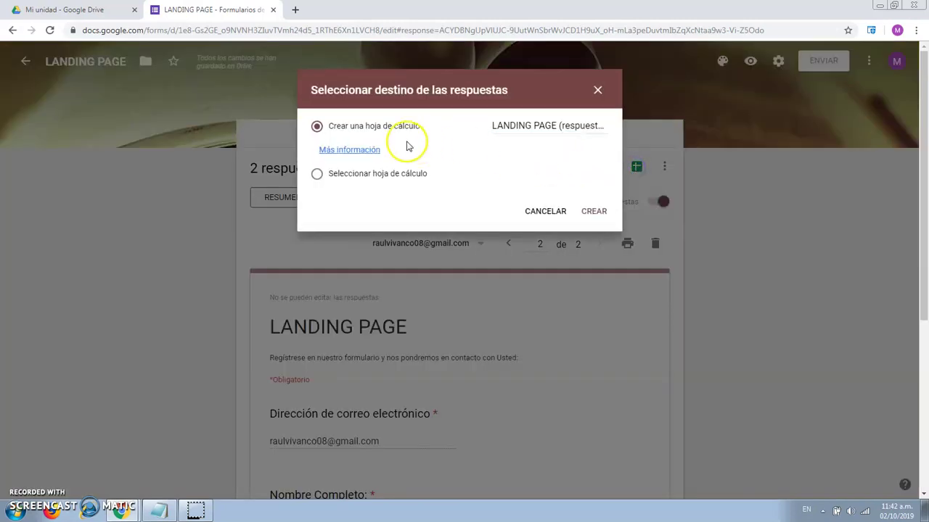
click(593, 212)
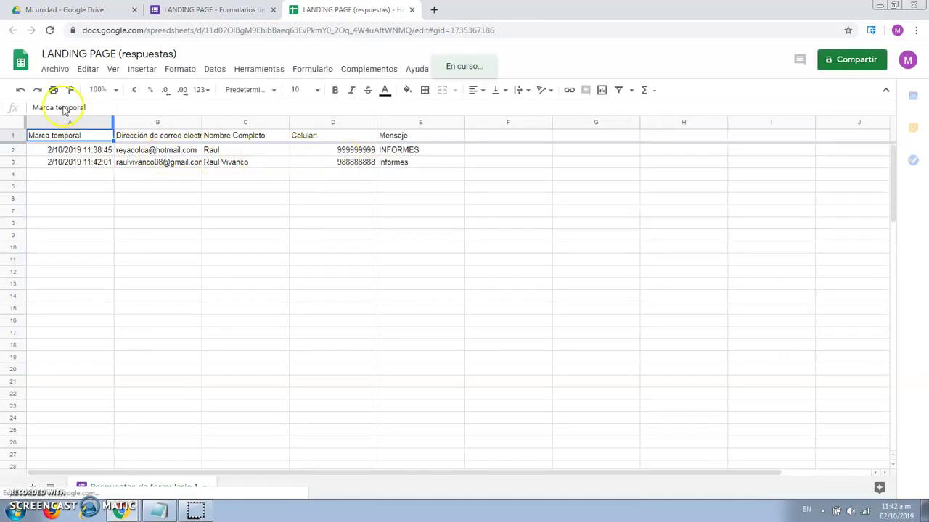
click(57, 70)
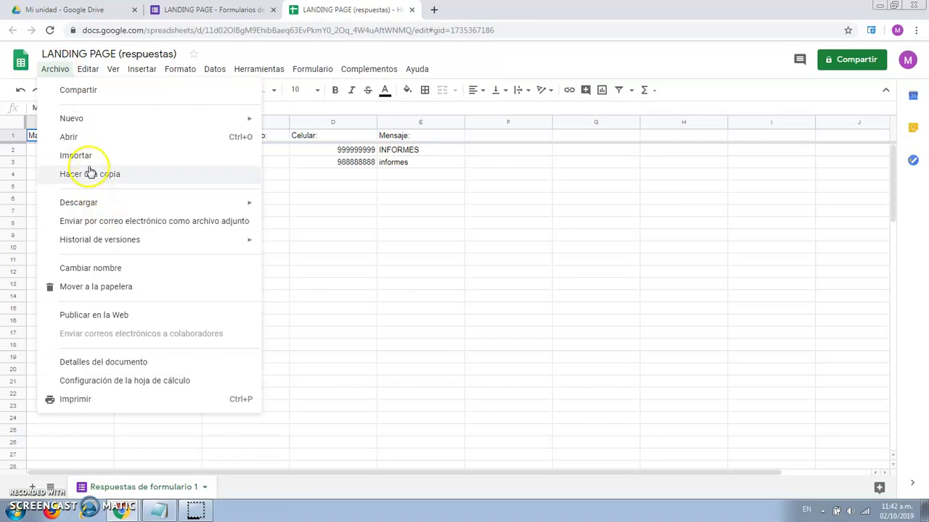
mouse_move(135, 203)
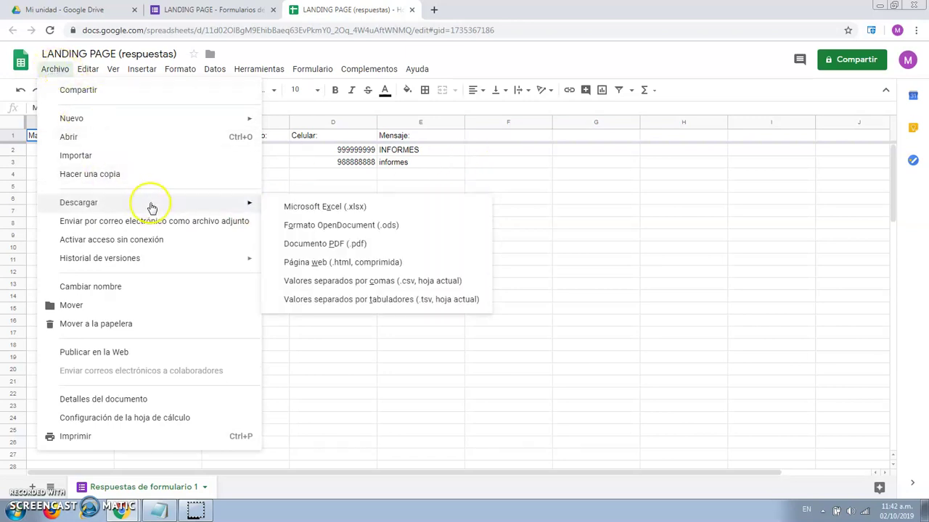
click(535, 188)
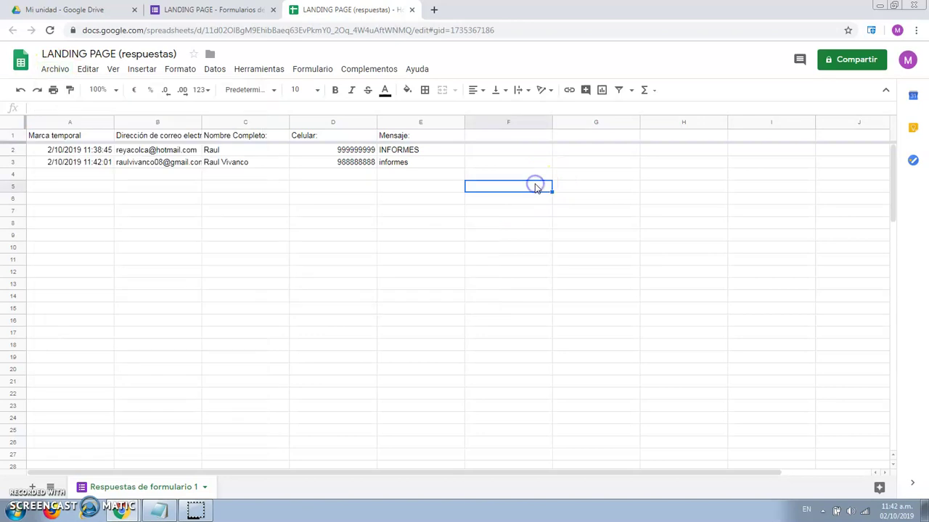
click(219, 10)
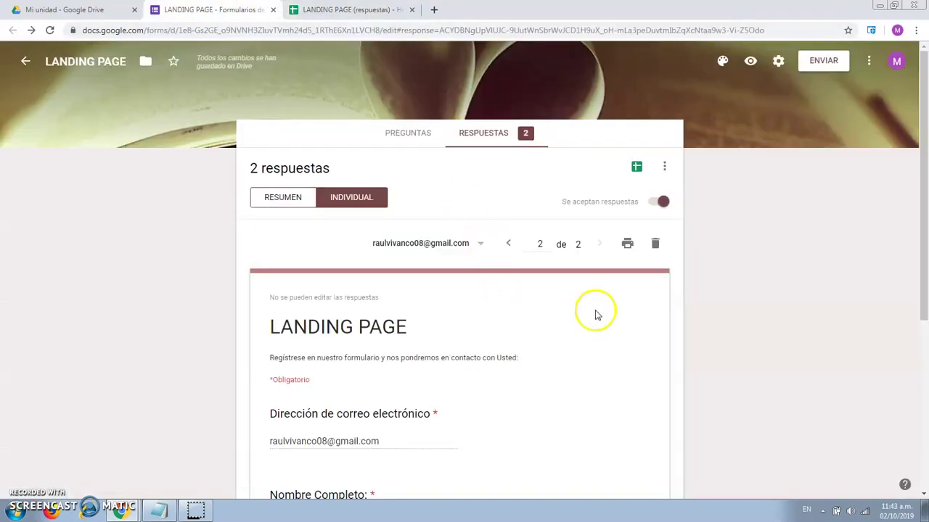
scroll(595, 313, down, 2)
scroll(595, 313, up, 2)
scroll(595, 314, down, 2)
scroll(595, 312, up, 2)
click(348, 9)
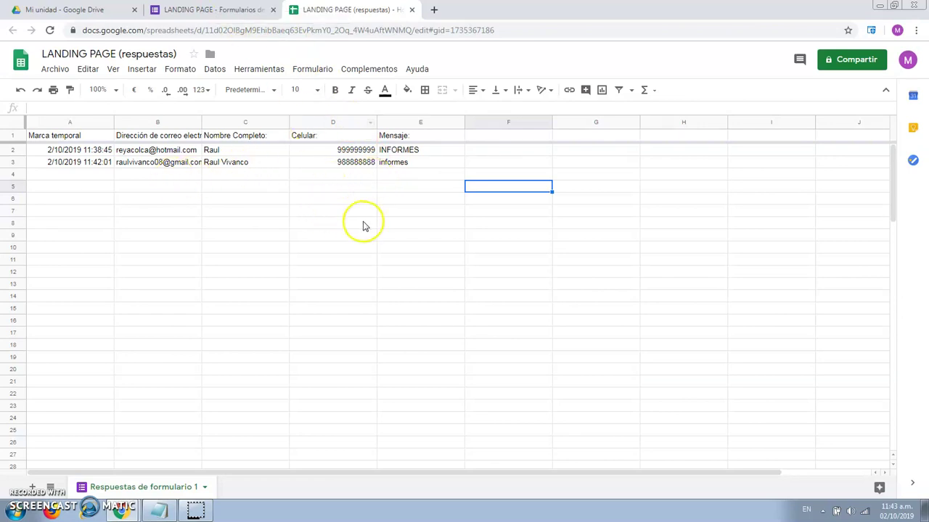
- Download all responses as 'LANDING PAGE.csv.zip' from the Responses tab menu
click(209, 9)
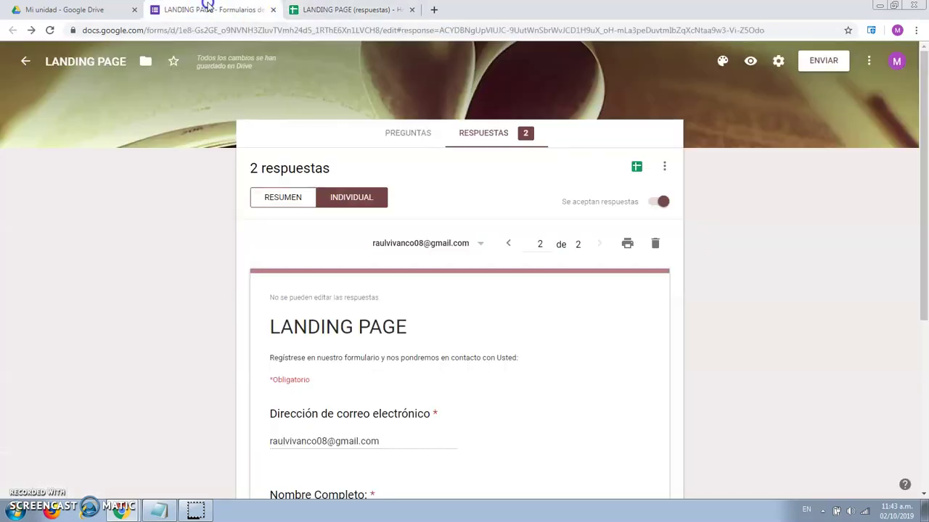
scroll(603, 253, down, 1)
scroll(603, 253, up, 1)
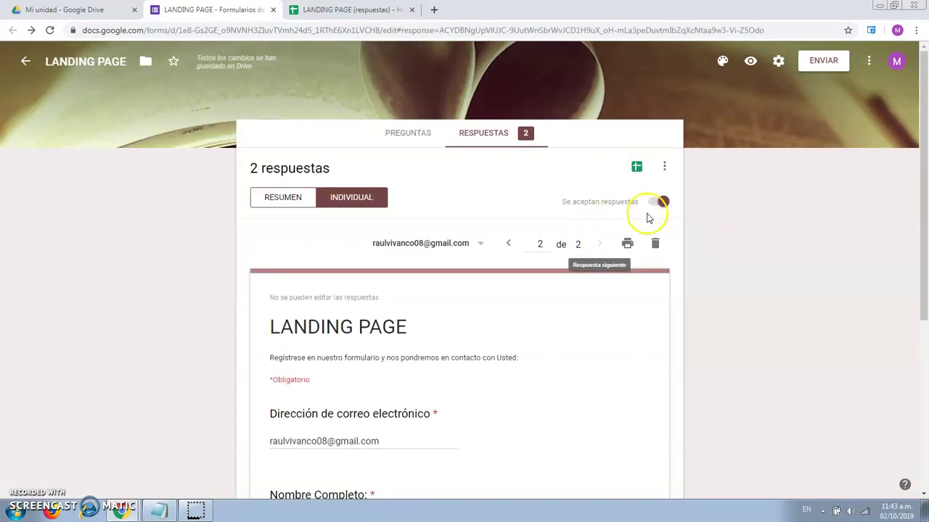
click(667, 169)
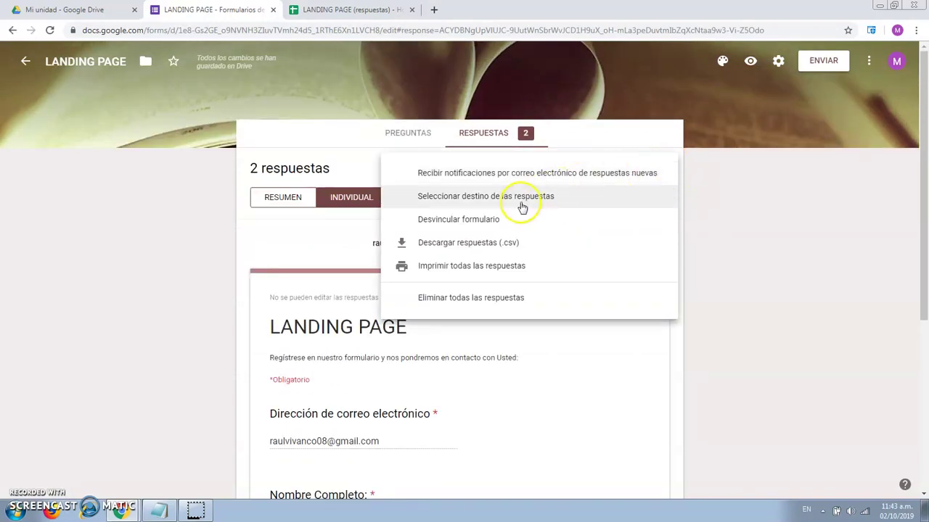
click(518, 246)
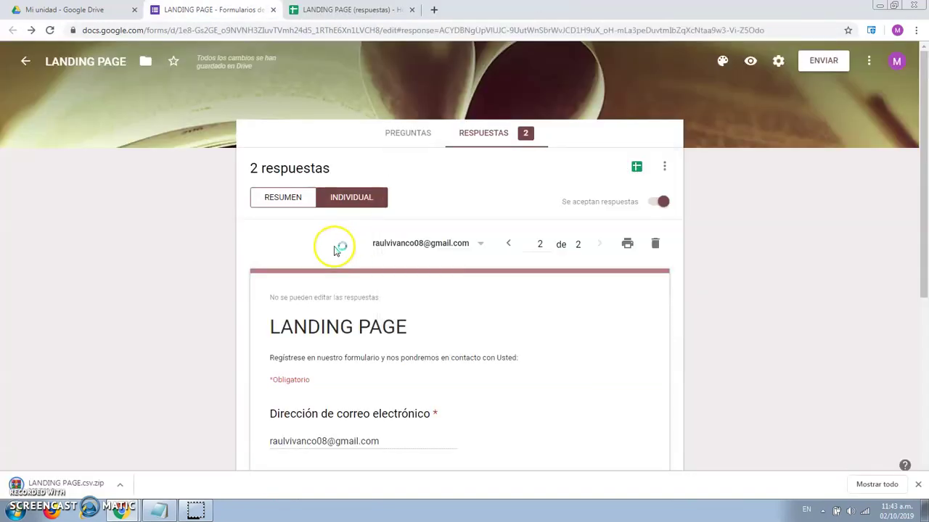
drag(87, 490, 89, 503)
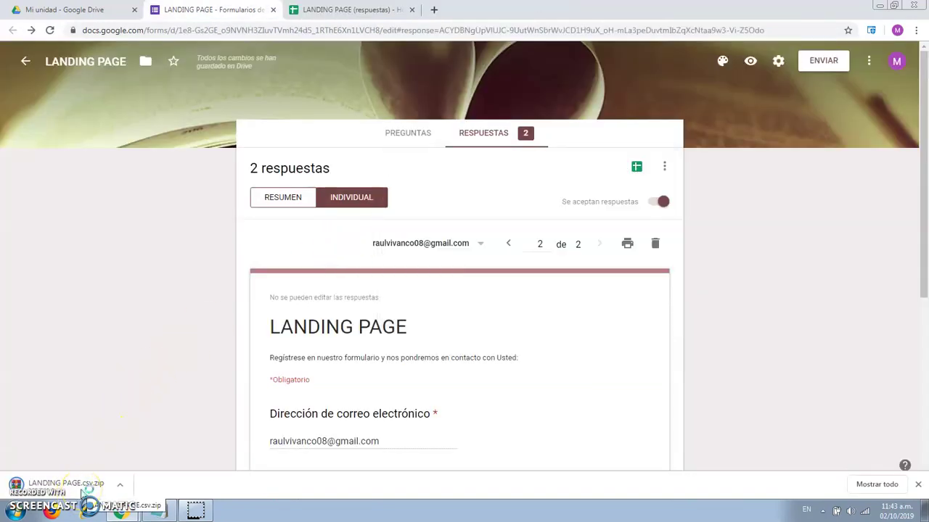
drag(87, 489, 142, 411)
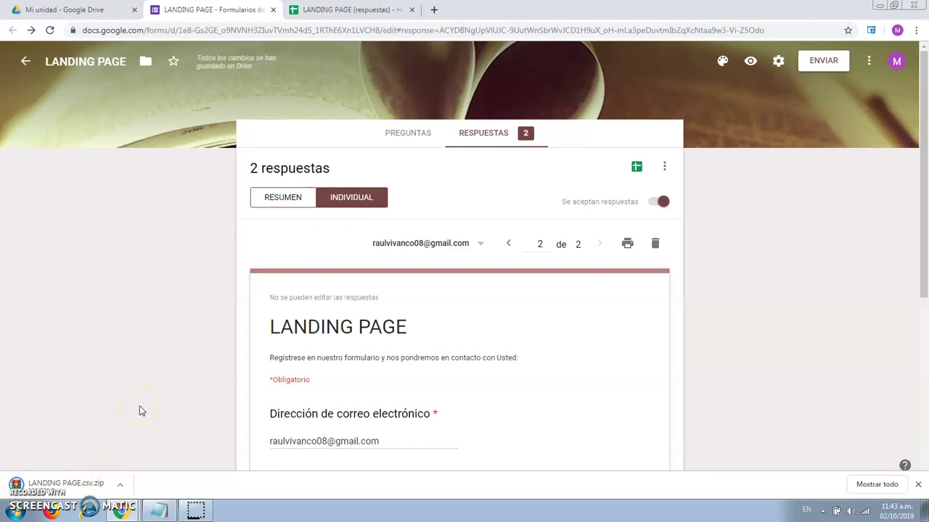
click(317, 8)
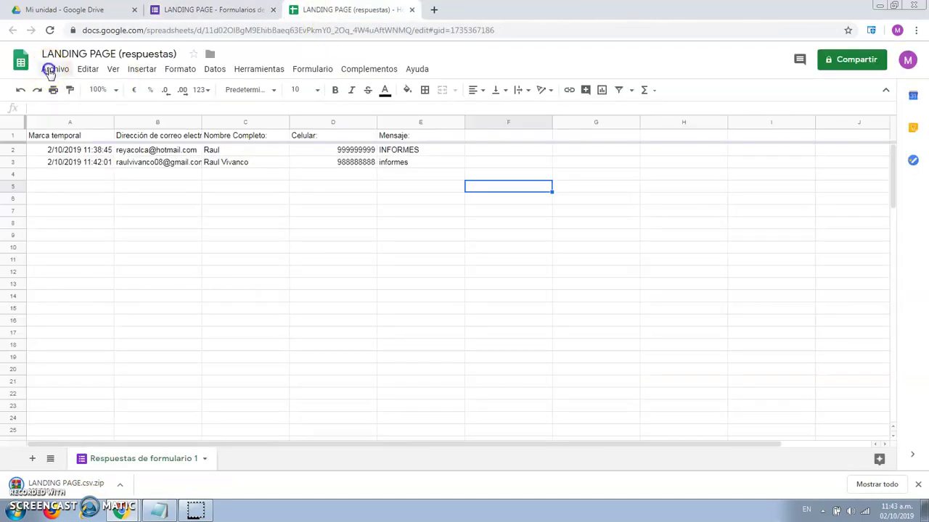
- Download the current sheet as Valores separados por comas (.csv) and open it in Excel
click(49, 70)
mouse_move(167, 203)
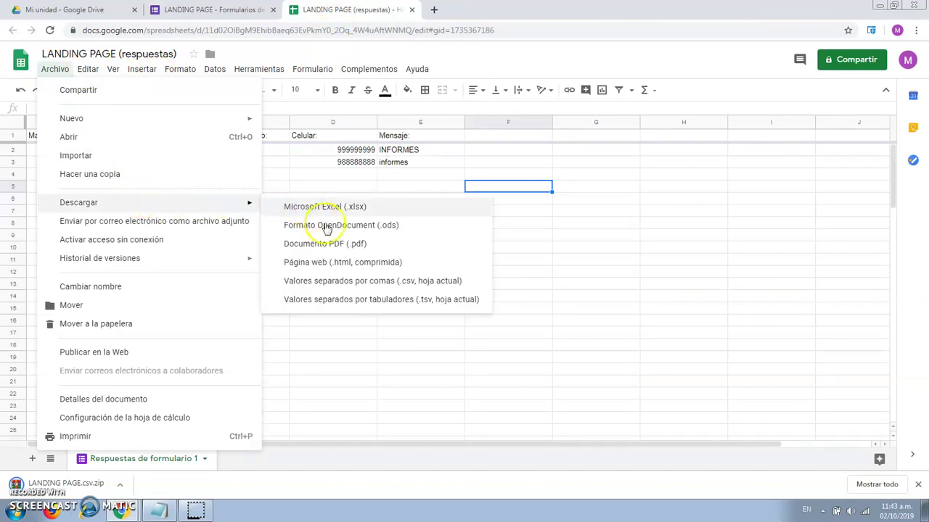
click(394, 280)
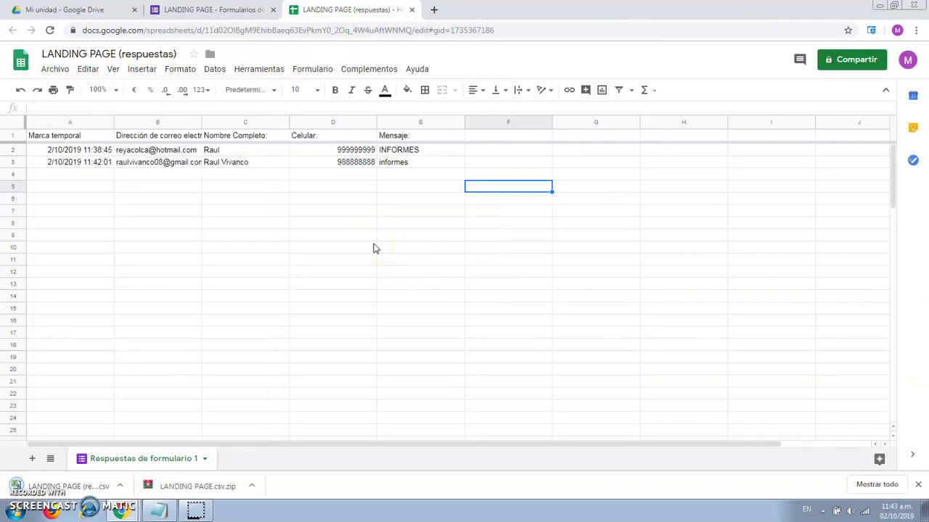
click(86, 489)
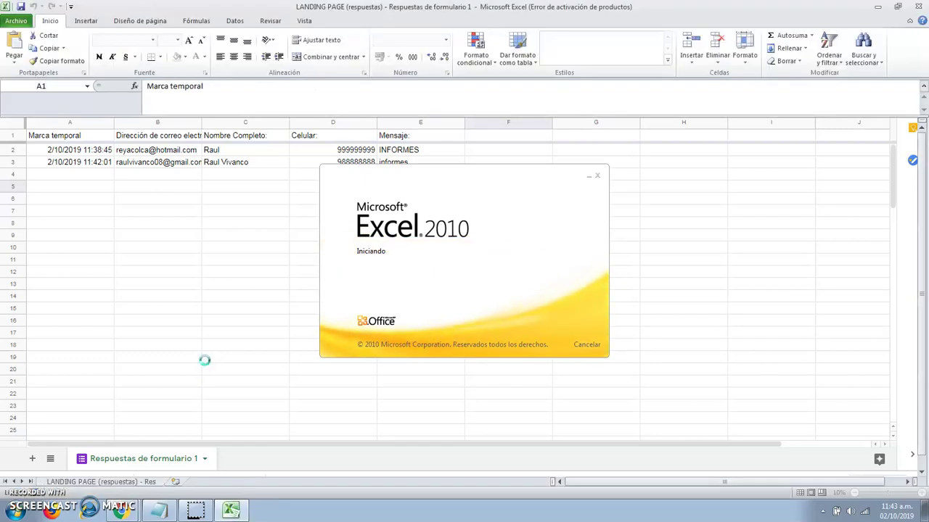
- Minimize Excel and both Chrome windows, dismiss the activation notice, and centre the LANDING PAGE.csv archive
click(180, 159)
click(136, 157)
click(877, 6)
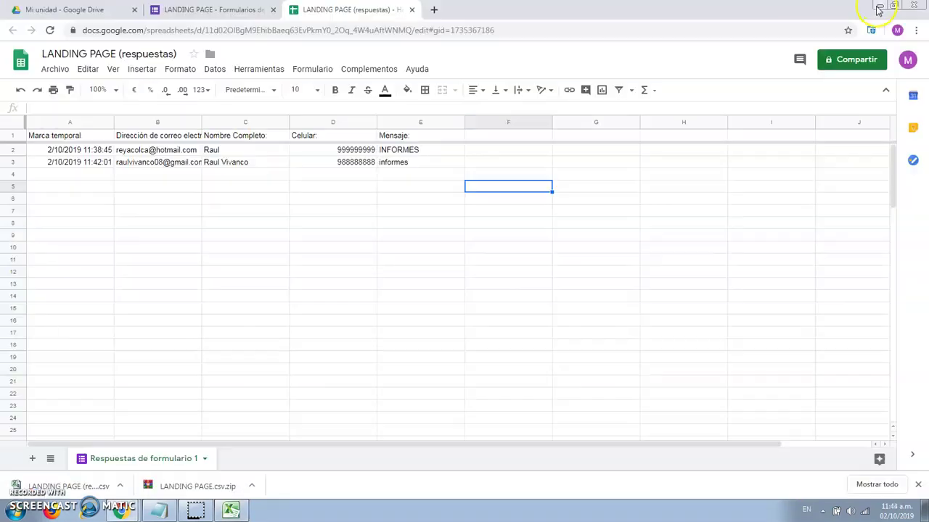
click(880, 6)
click(879, 5)
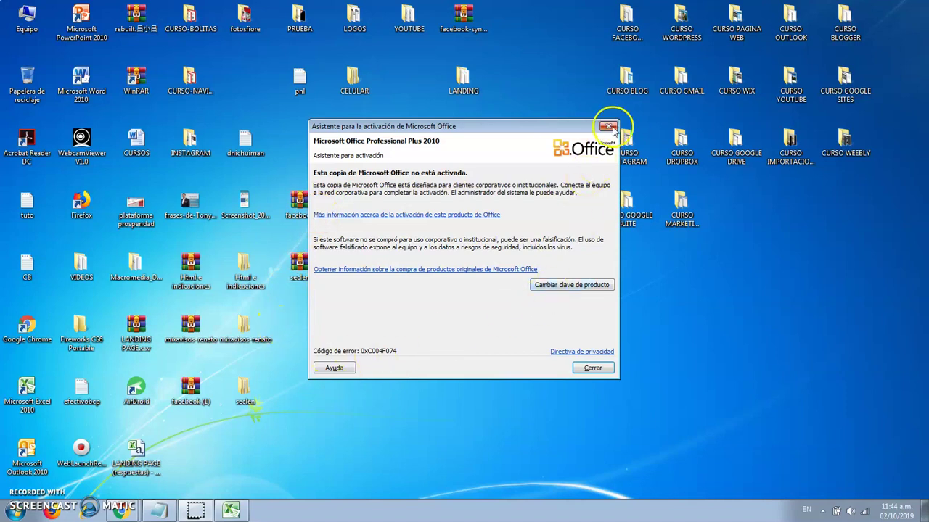
click(608, 126)
drag(151, 323, 370, 273)
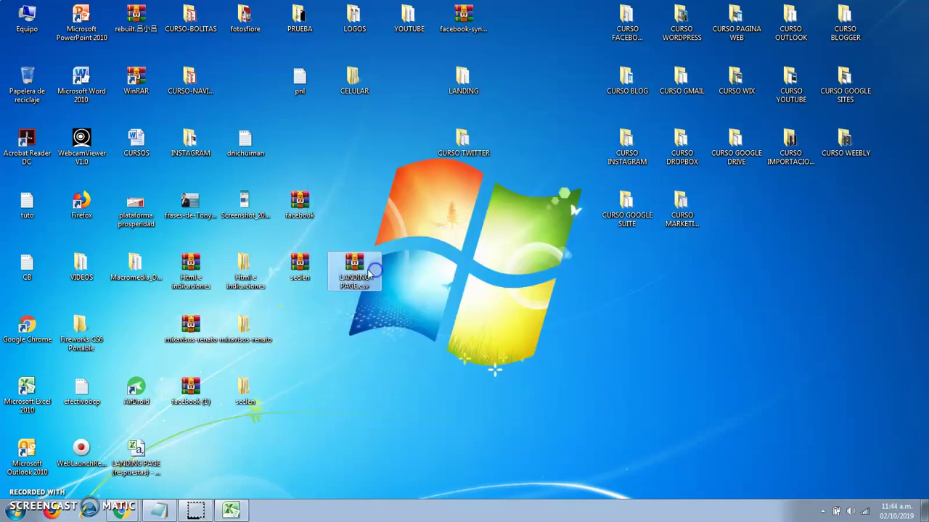
- Extract the LANDING PAGE.csv archive into its own folder beside it and open that folder
right_click(367, 272)
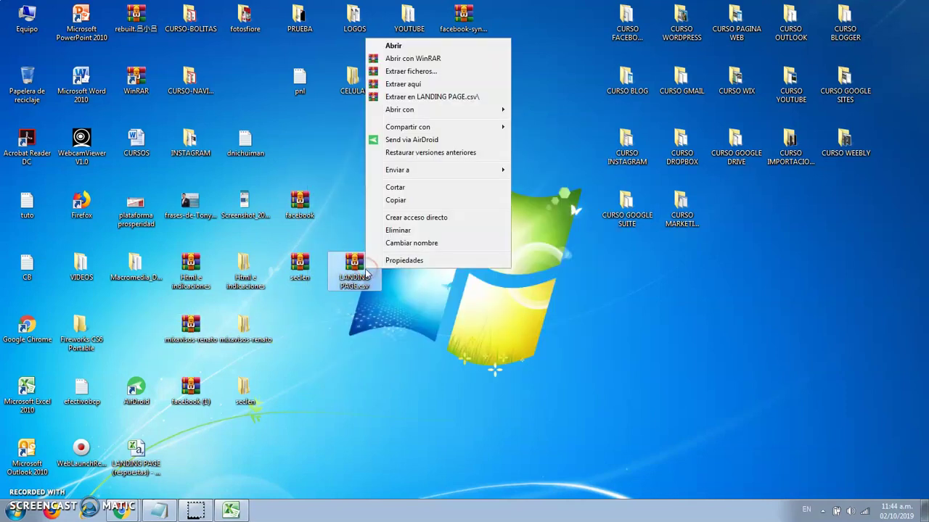
click(431, 96)
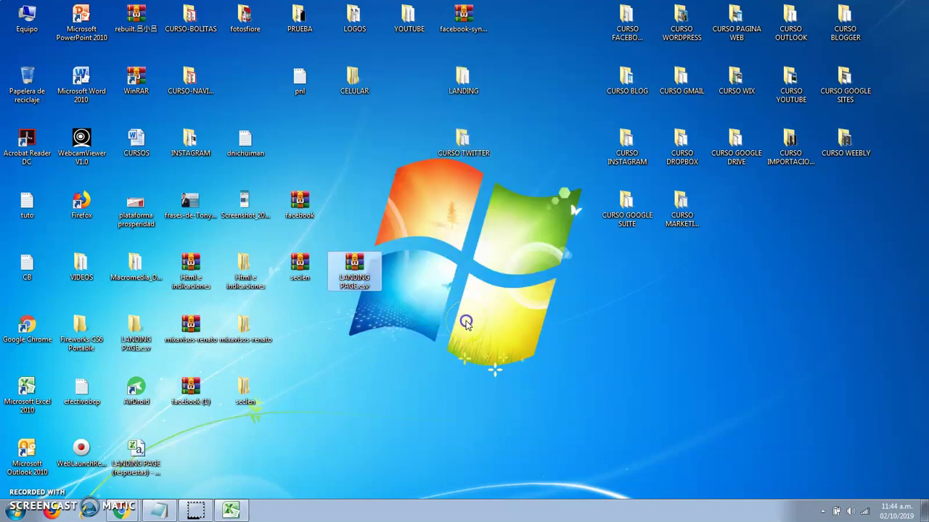
drag(136, 331, 414, 270)
double_click(414, 270)
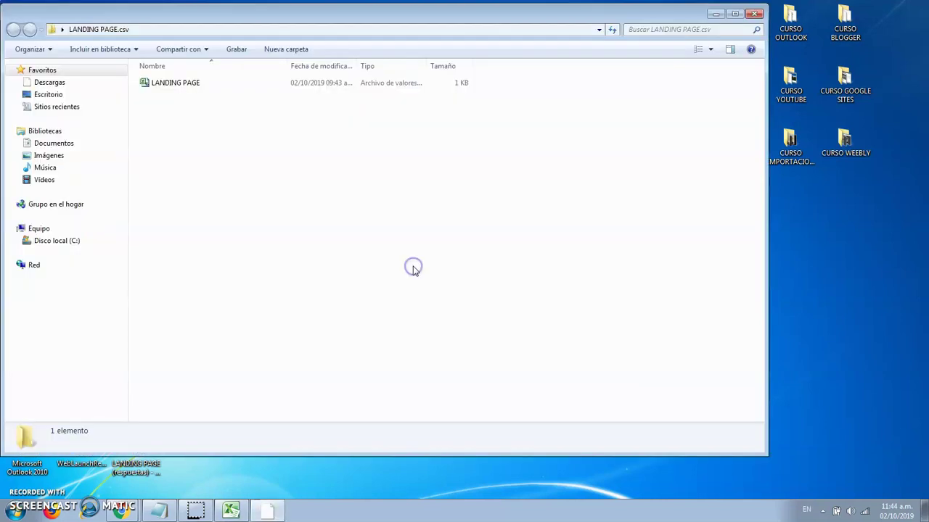
- Open the LANDING PAGE CSV in Excel, check the Mensaje entries, then close both workbooks
double_click(196, 81)
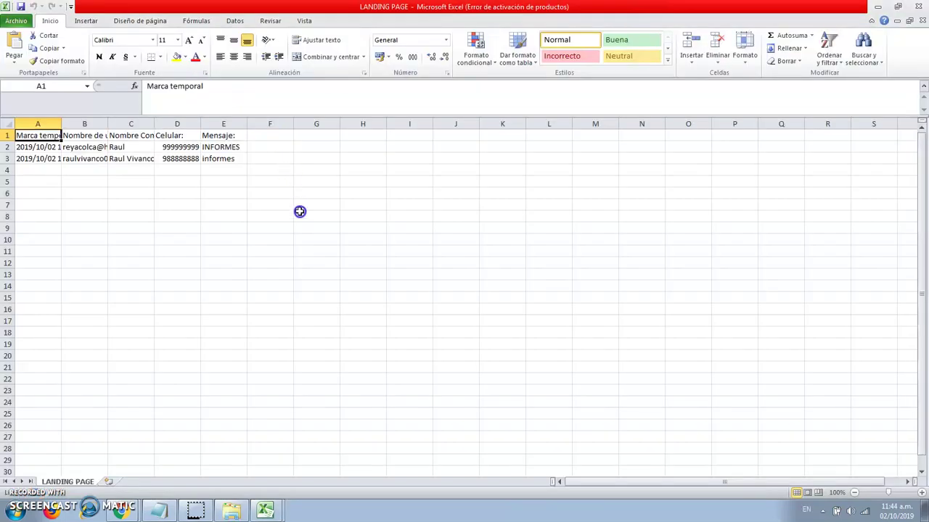
click(272, 220)
click(230, 181)
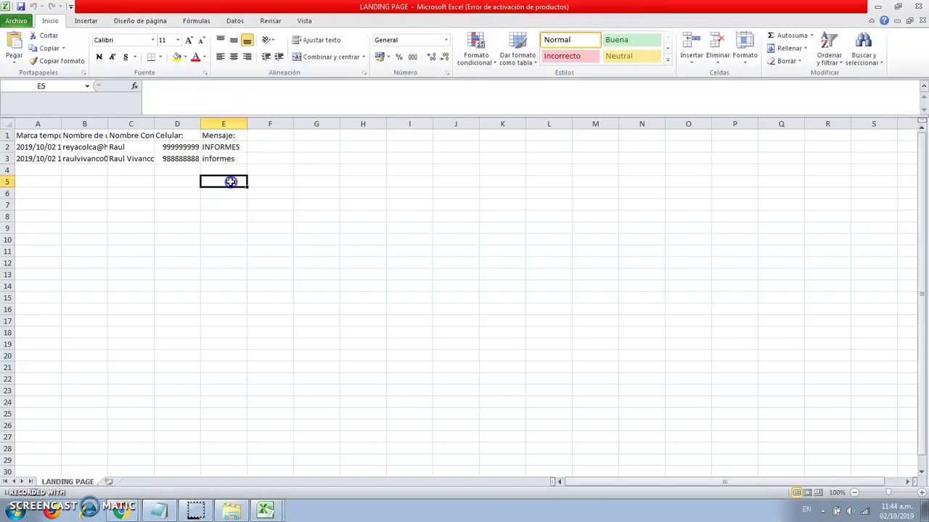
click(917, 7)
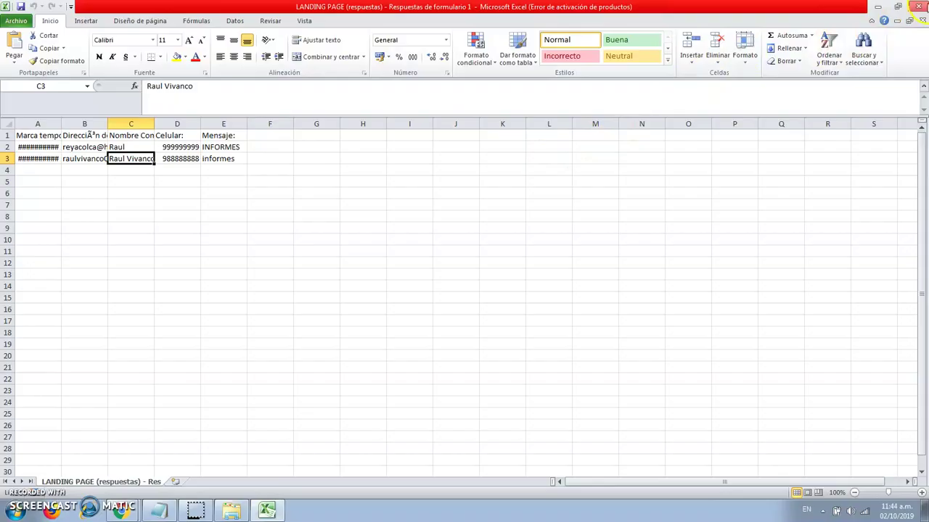
click(917, 7)
- Close the extracted folder and return to Chrome's Google Forms responses page, dismissing the options menu
click(755, 14)
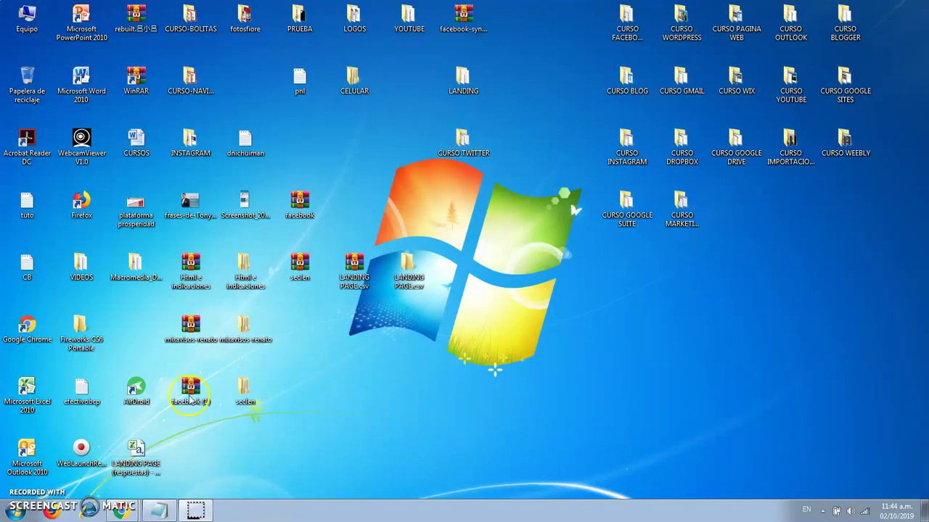
mouse_move(121, 510)
click(124, 465)
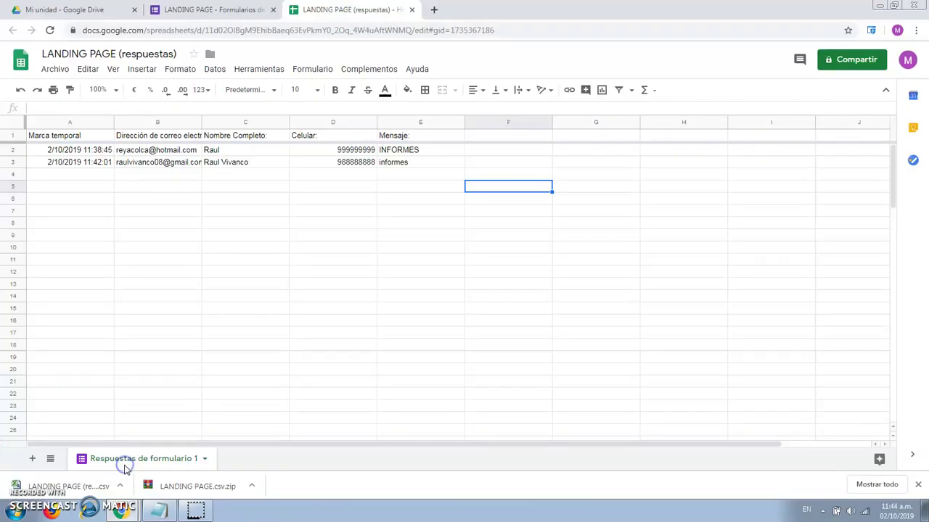
click(205, 9)
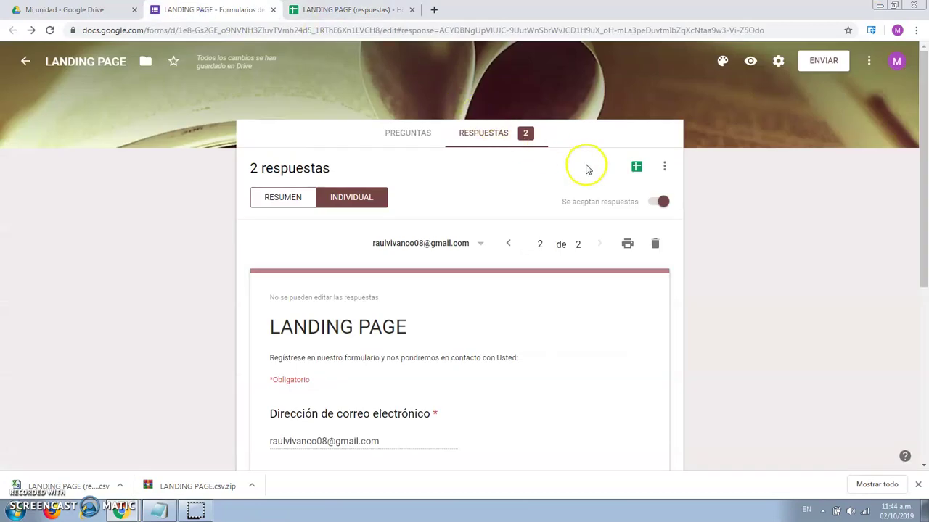
click(663, 168)
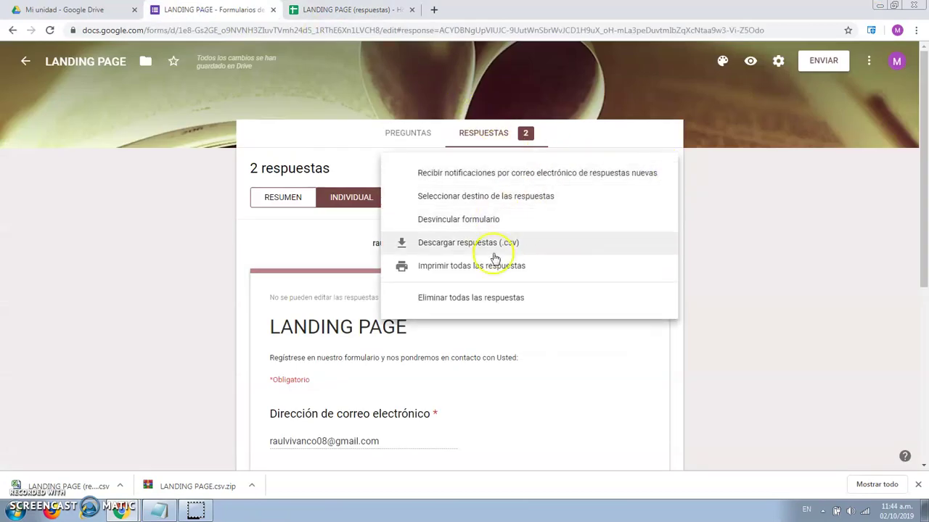
click(738, 233)
- Glance at the linked responses spreadsheet, then go back to the form's responses view
click(385, 10)
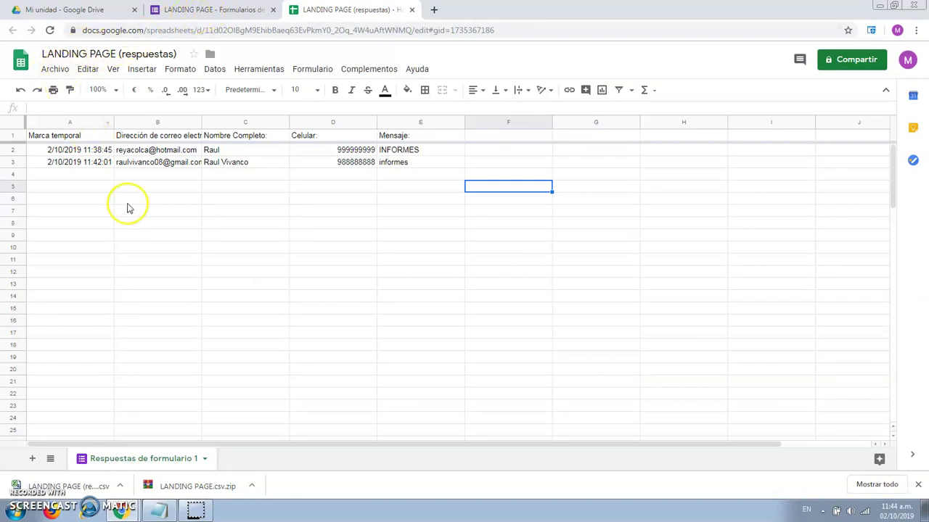
key(ctrl+shift+Tab)
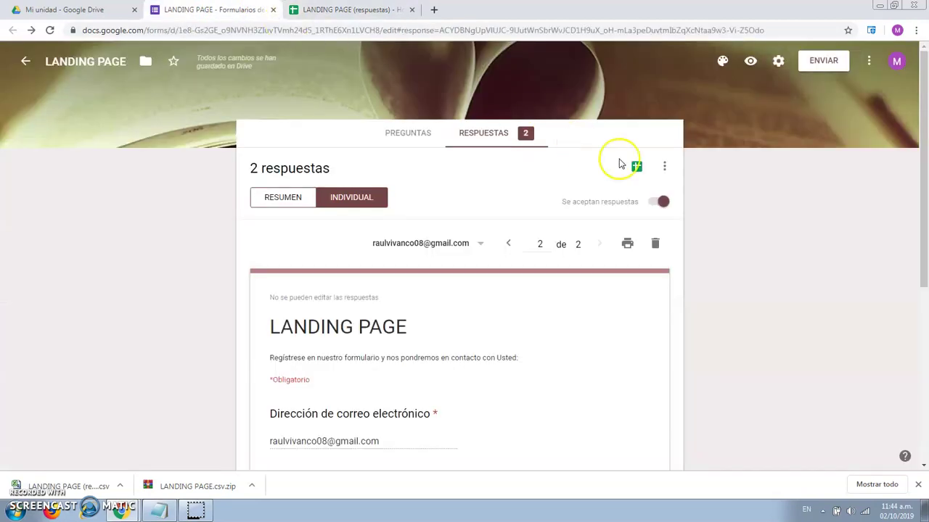
click(665, 169)
click(762, 198)
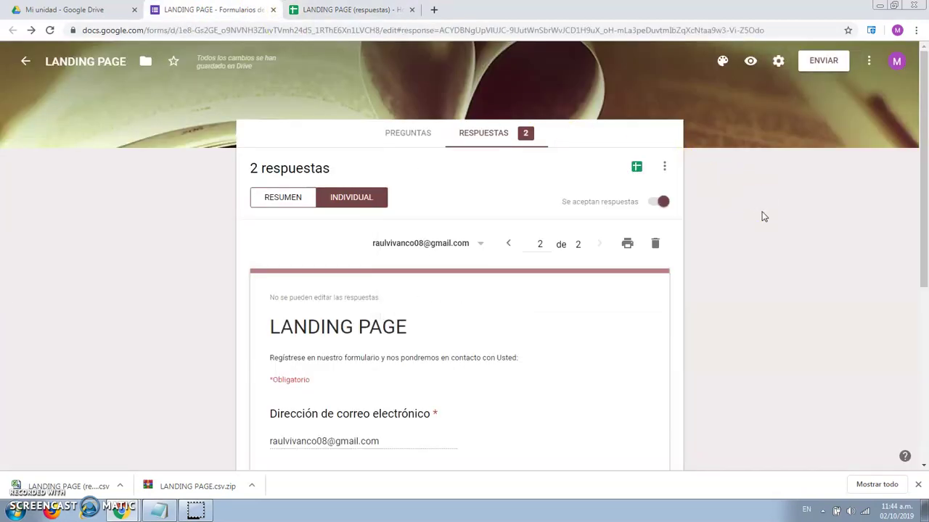